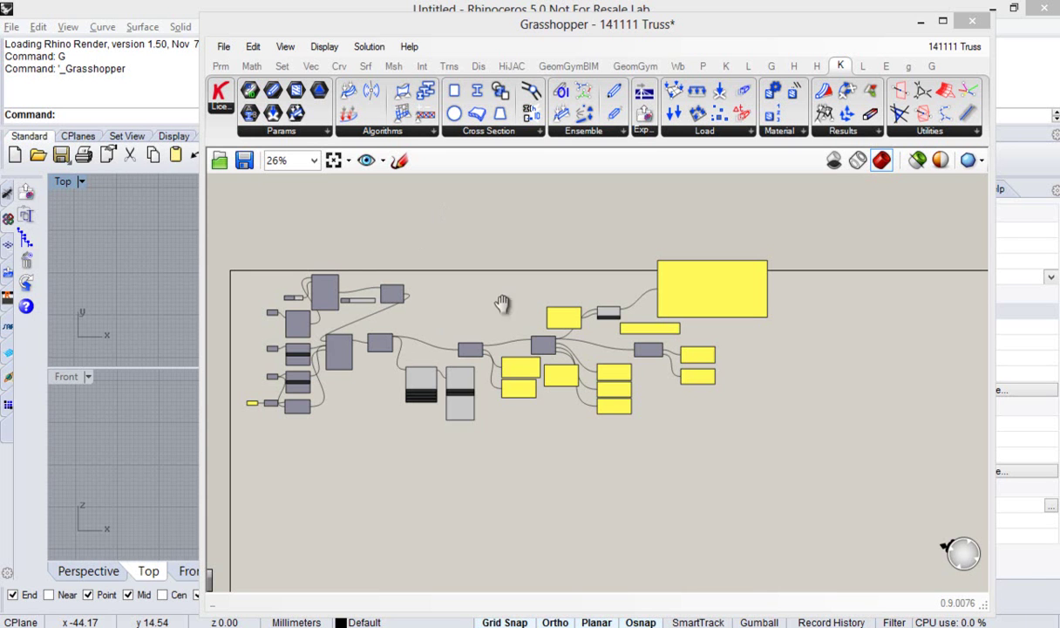
pyautogui.scroll(5, 634, 380)
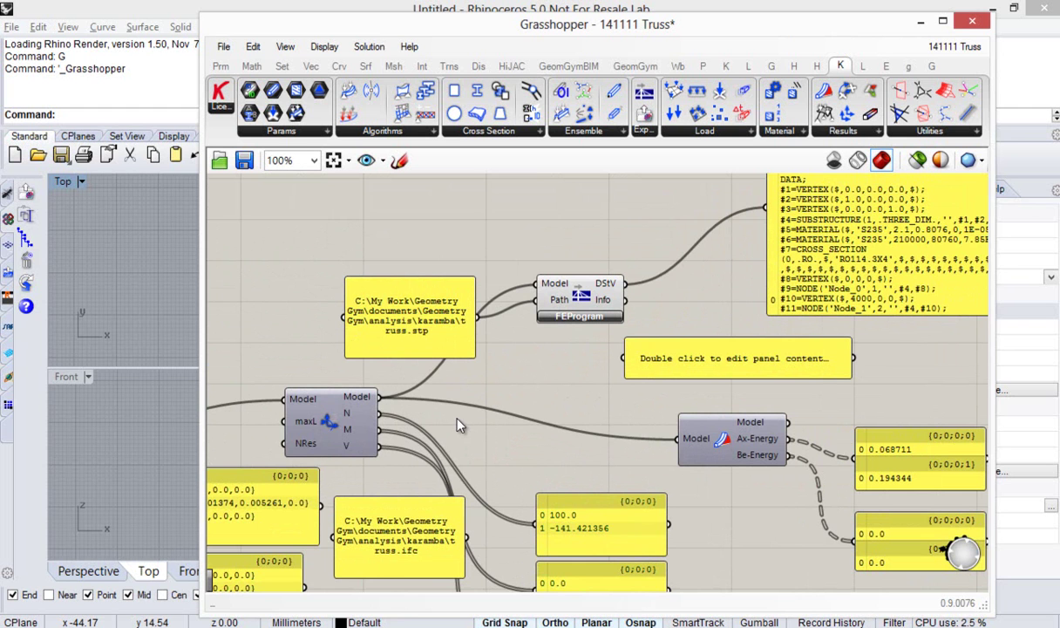
# Step: Place the ggKaramba Export component on the canvas beside the Karamba model component
pyautogui.scroll(-5, 607, 393)
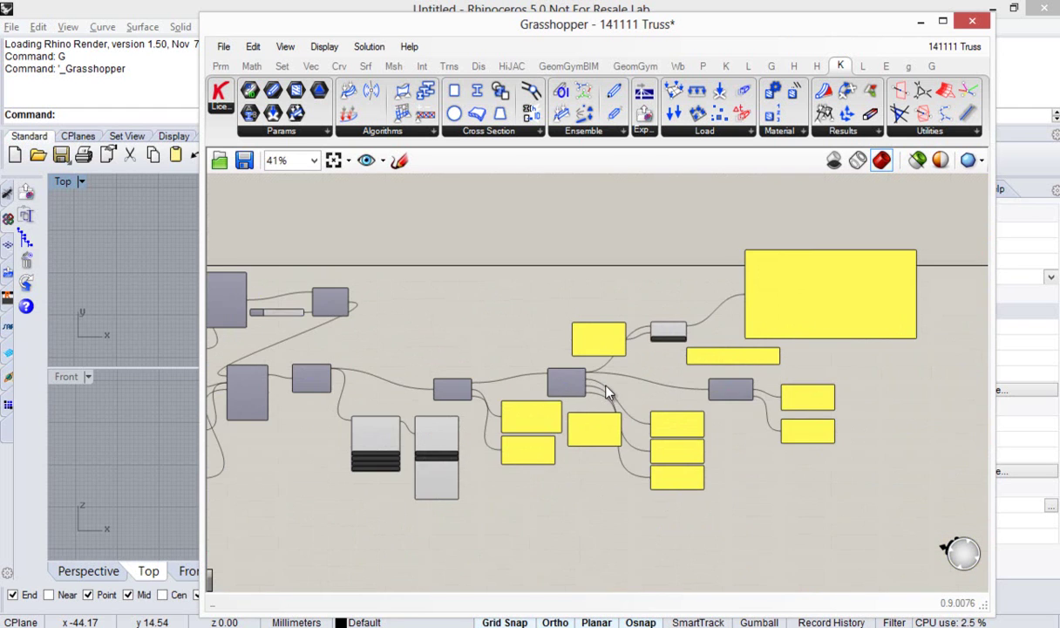
pyautogui.scroll(5, 715, 356)
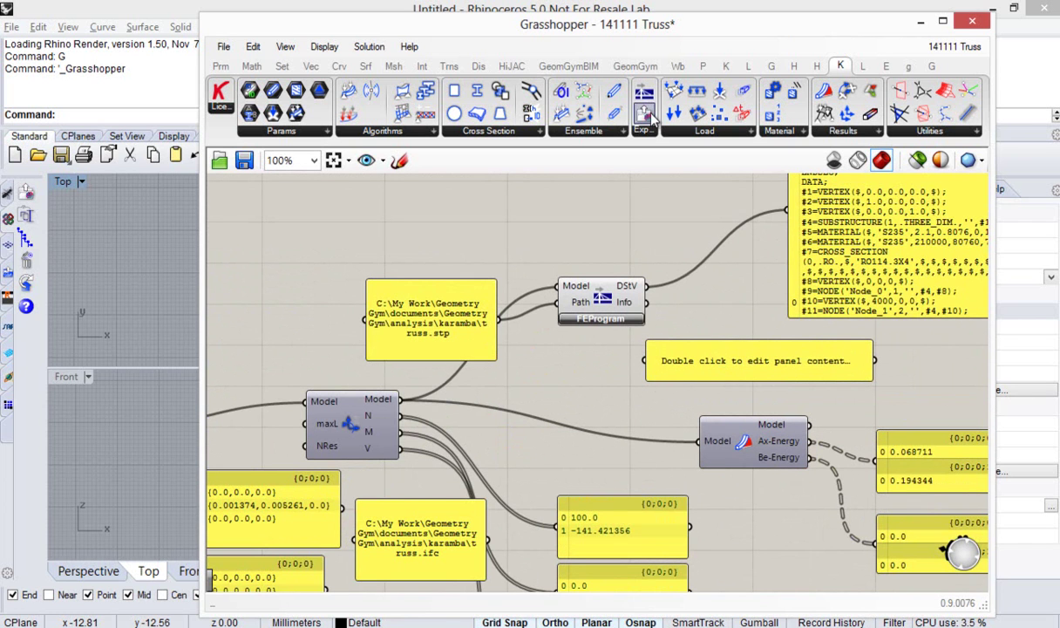
pyautogui.moveTo(637, 100); pyautogui.dragTo(591, 347)
pyautogui.moveTo(539, 410); pyautogui.dragTo(537, 407)
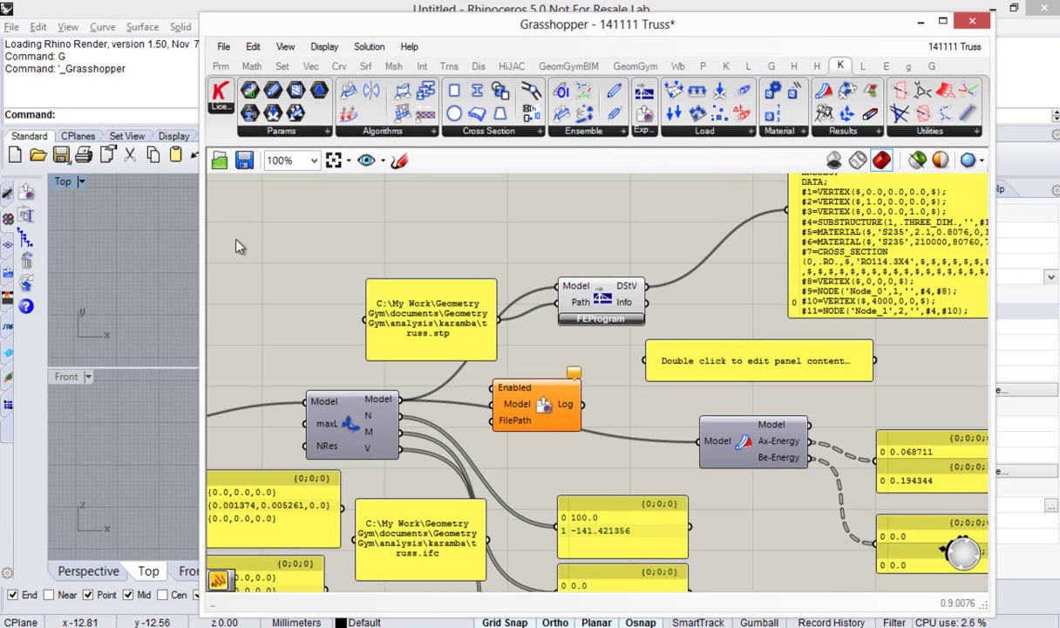
pyautogui.click(26, 35)
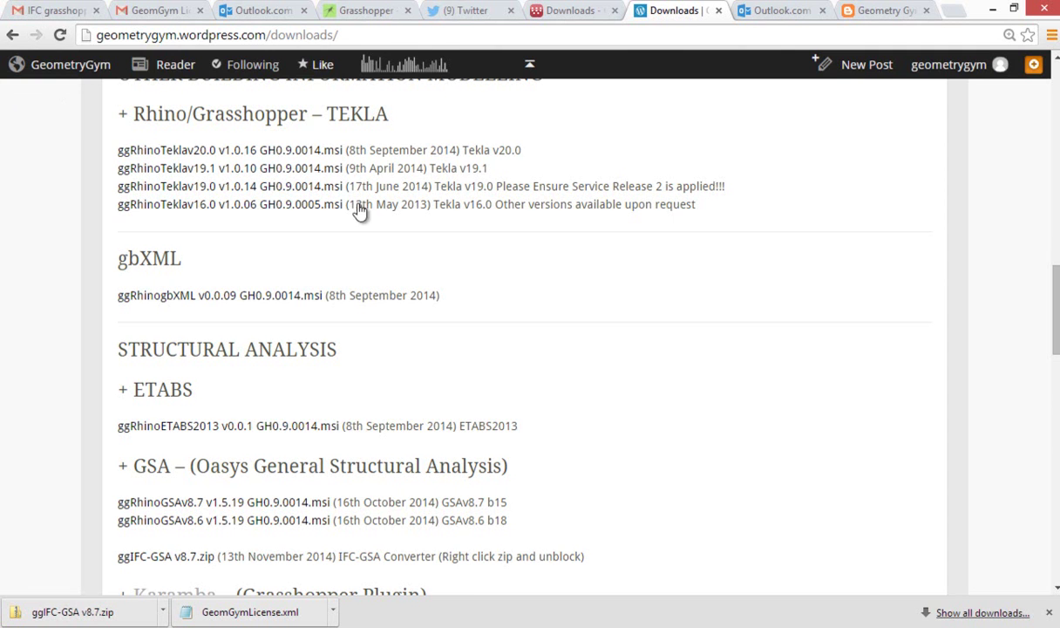
pyautogui.scroll(10, 334, 328)
pyautogui.scroll(7, 333, 328)
pyautogui.scroll(-15, 333, 328)
pyautogui.scroll(-1, 333, 334)
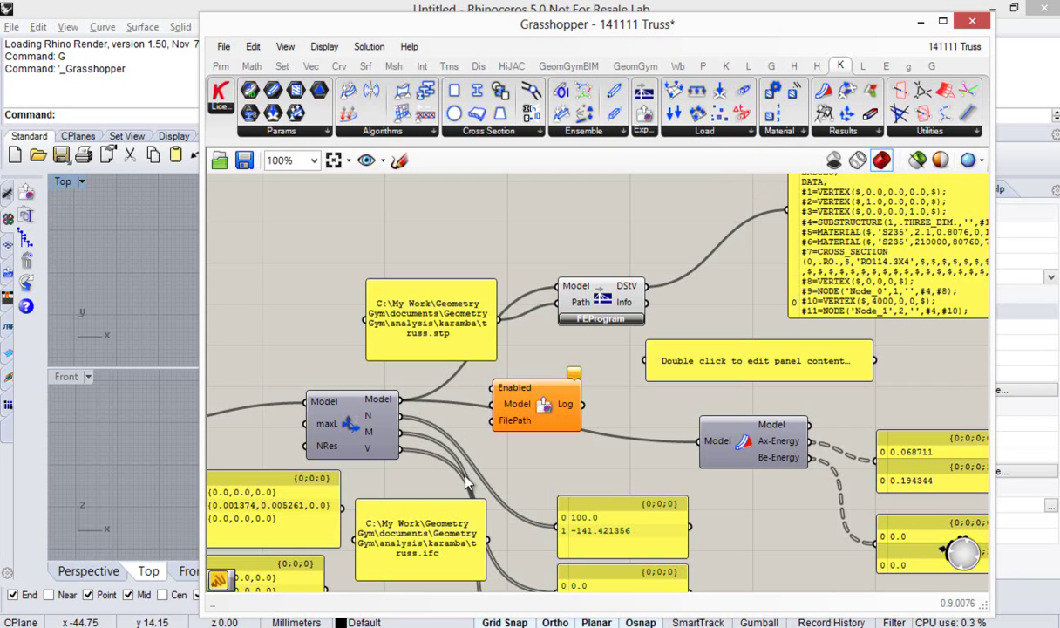
# Step: Wire the Karamba model, the truss.ifc path panel and a log panel into the IFC exporter
pyautogui.moveTo(520, 391)
pyautogui.moveTo(399, 399); pyautogui.dragTo(484, 406)
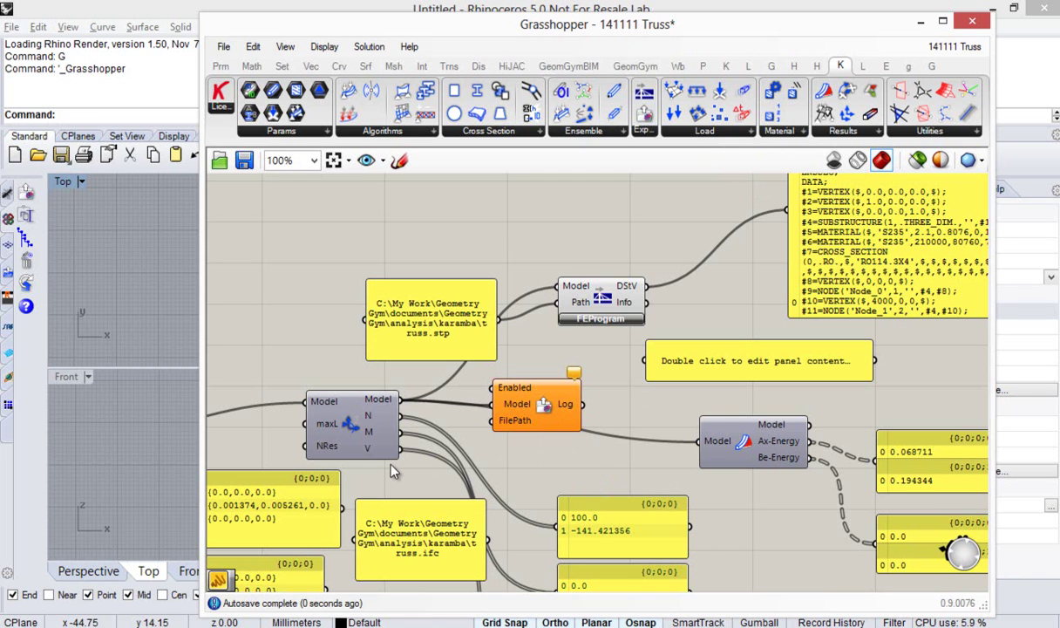
pyautogui.moveTo(488, 540); pyautogui.dragTo(491, 420)
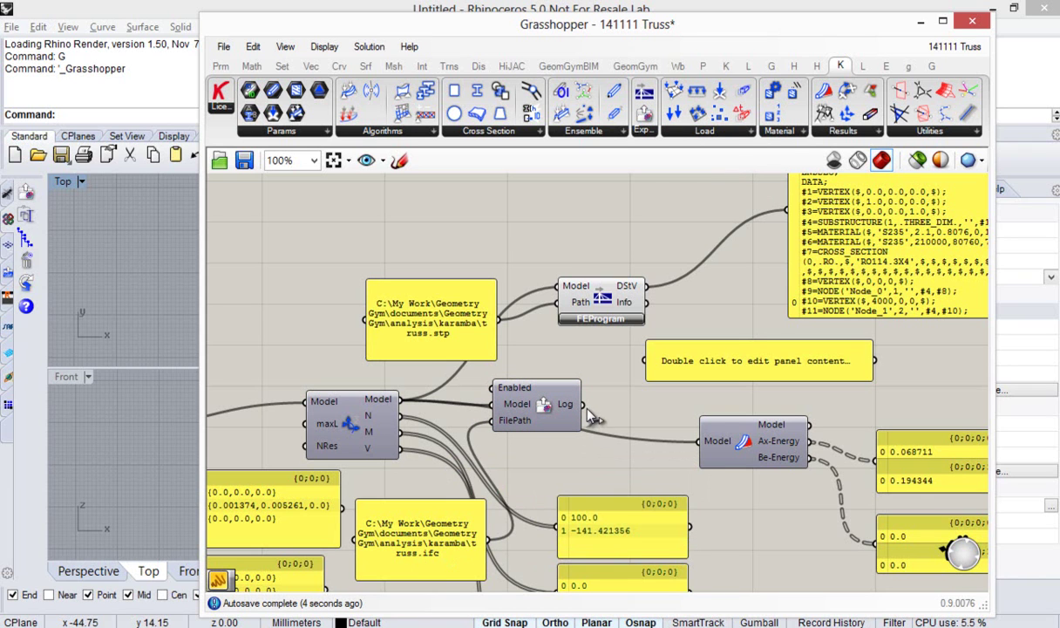
pyautogui.moveTo(585, 404); pyautogui.dragTo(647, 358)
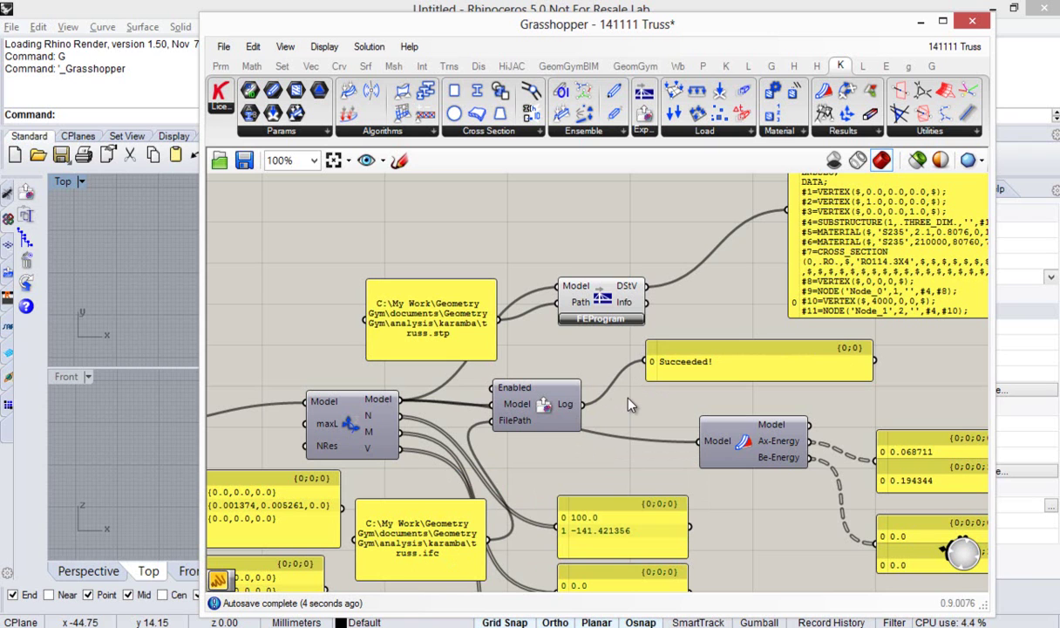
pyautogui.moveTo(532, 423)
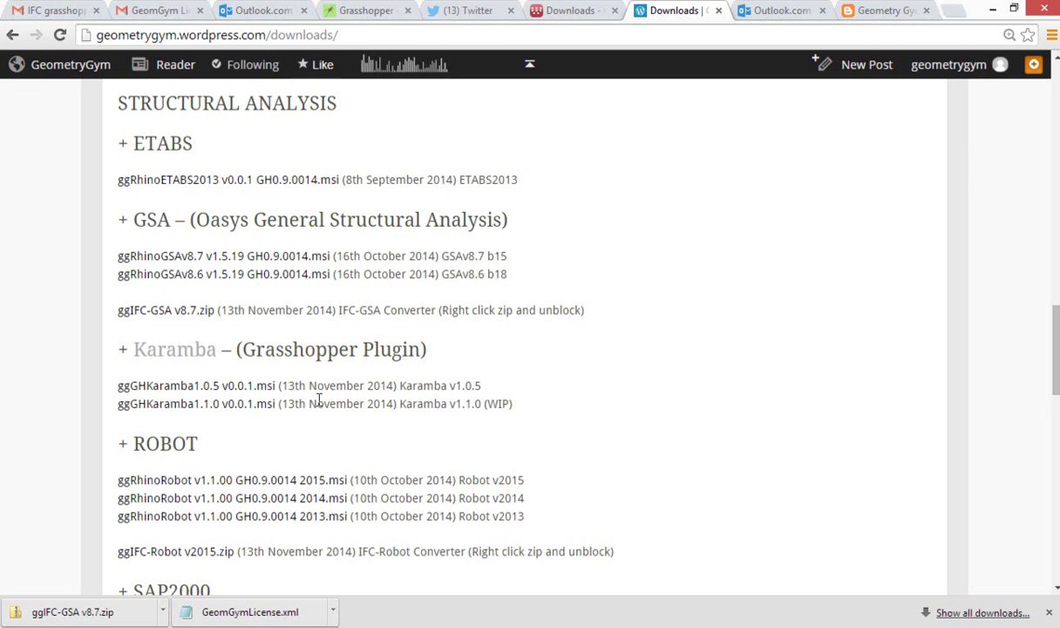
# Step: Save ggIFC-GSA v8.7.zip and ggIFC-Robot v2015.zip to C:\downloads, then open that folder
pyautogui.scroll(-1, 312, 406)
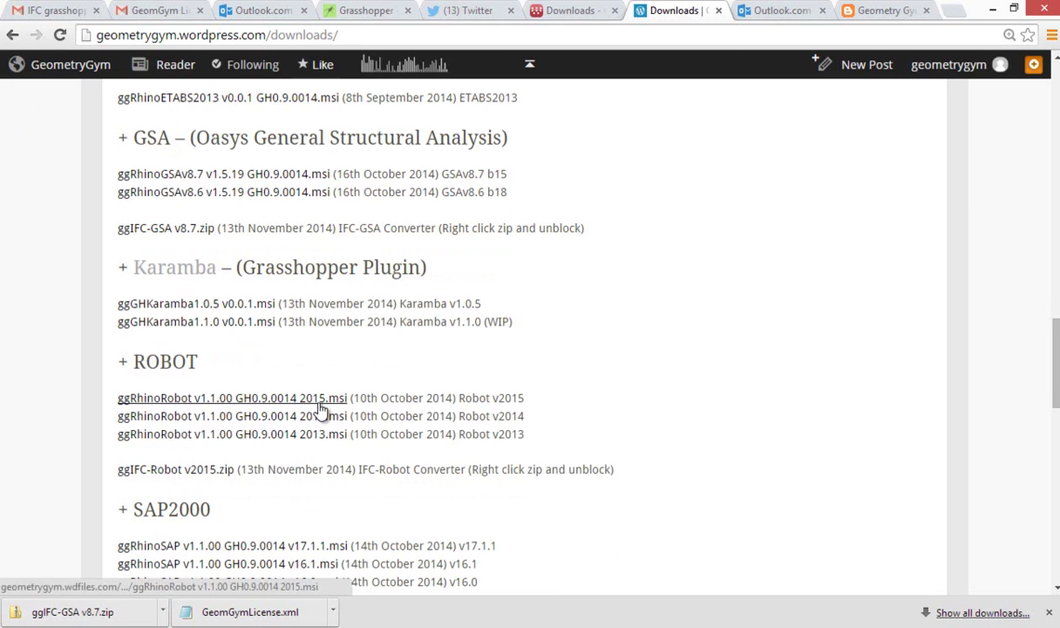
pyautogui.scroll(2, 320, 407)
pyautogui.scroll(-1, 245, 355)
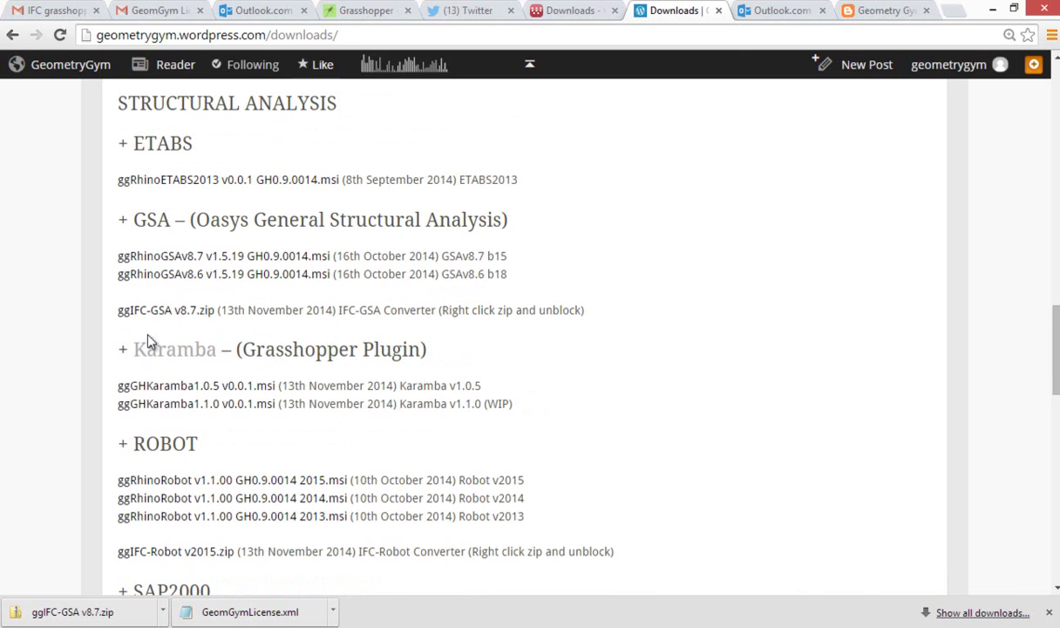
pyautogui.click(186, 312)
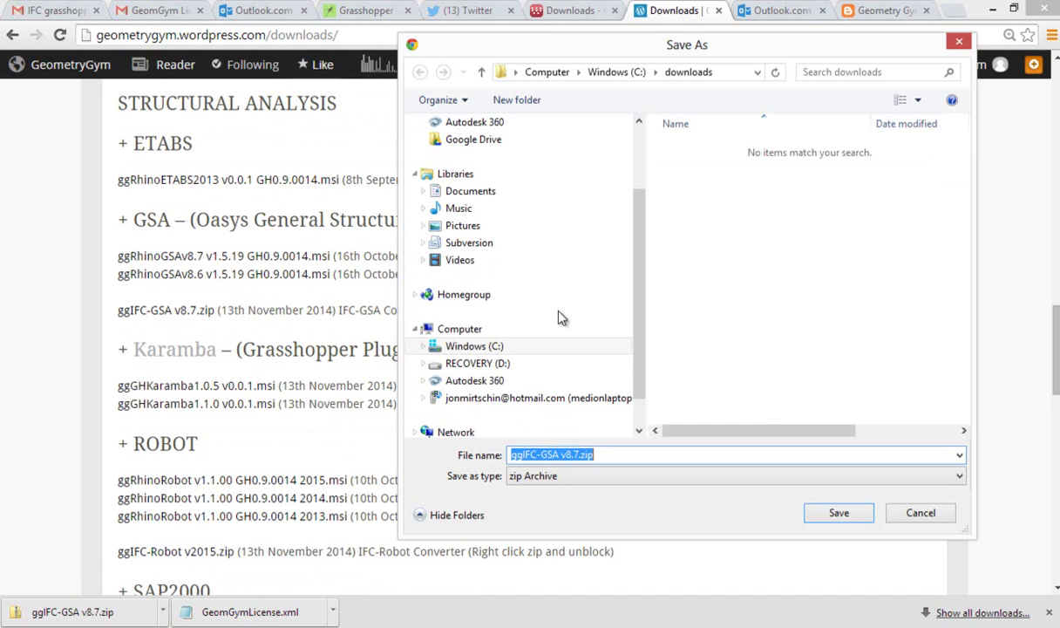
pyautogui.click(838, 512)
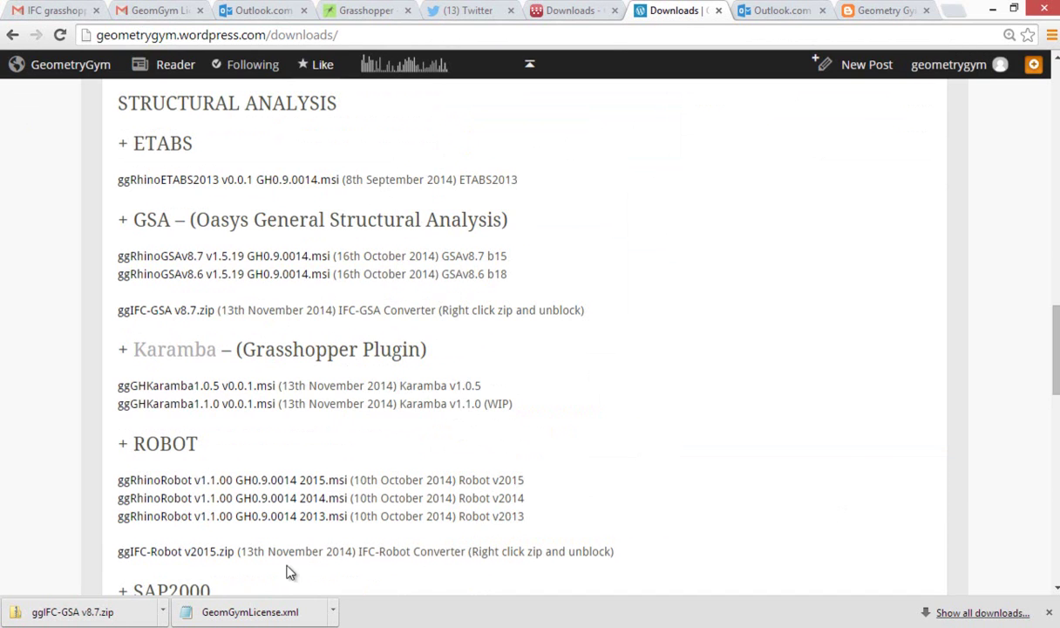
pyautogui.click(190, 551)
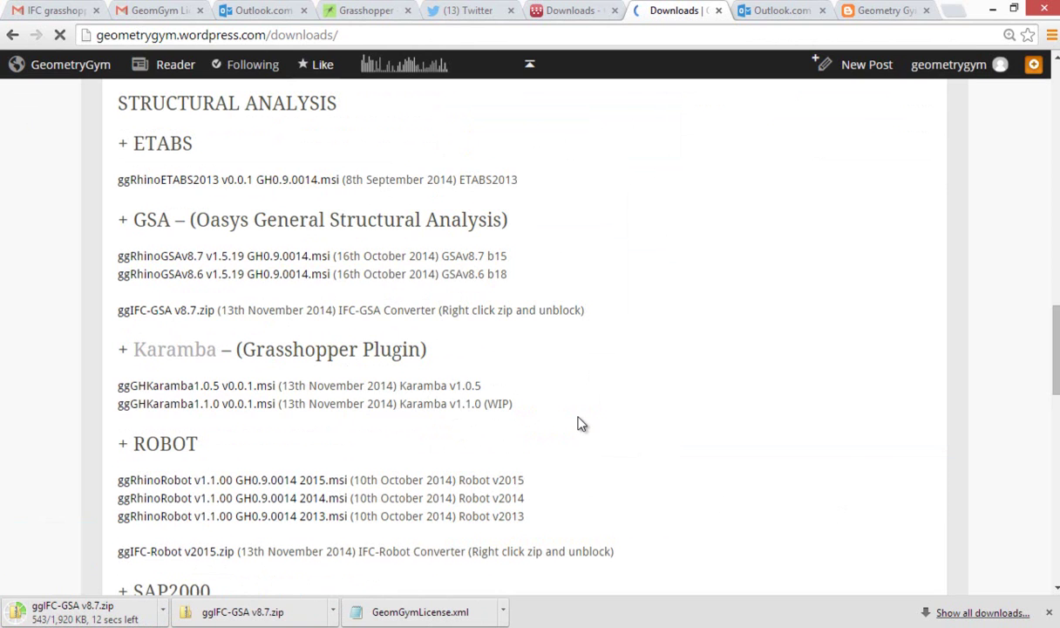
pyautogui.click(837, 513)
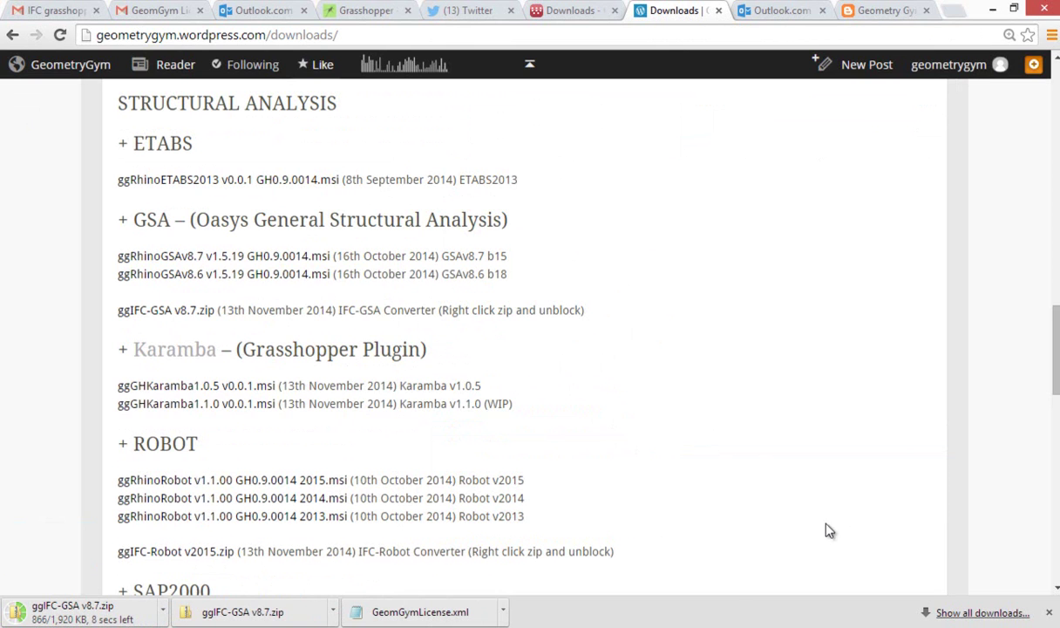
pyautogui.moveTo(4, 314)
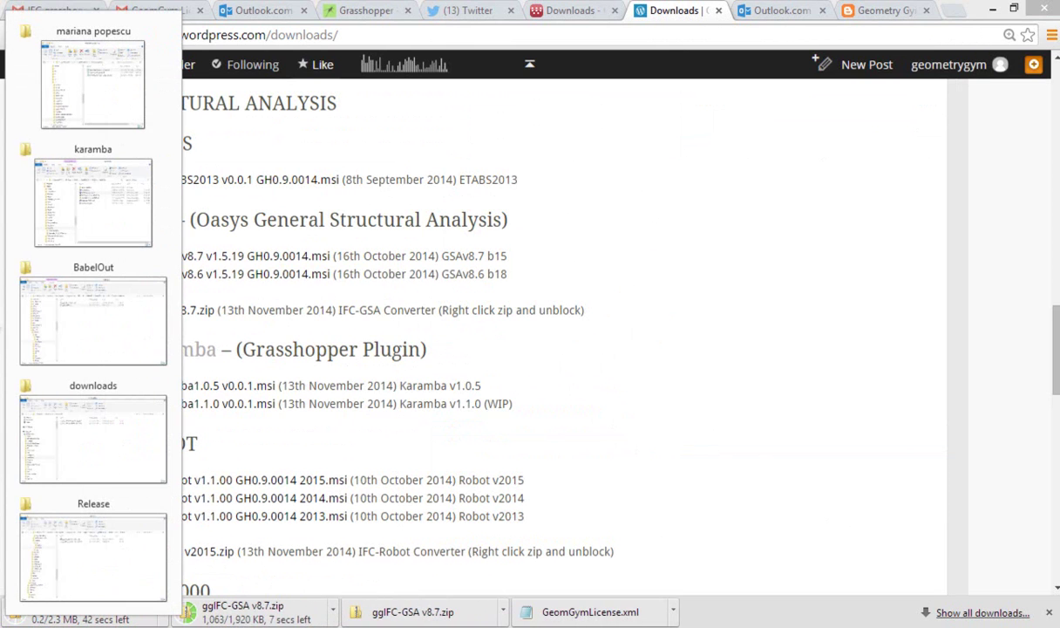
pyautogui.click(92, 407)
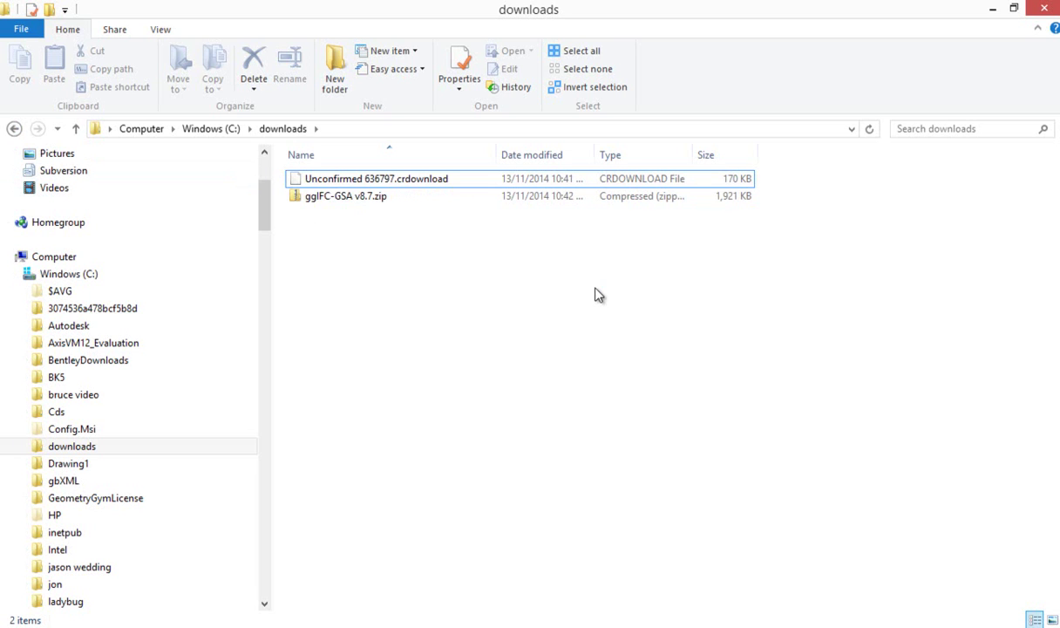
# Step: Unblock ggIFC-GSA v8.7.zip in its file Properties
pyautogui.click(342, 197)
pyautogui.rightClick(342, 196)
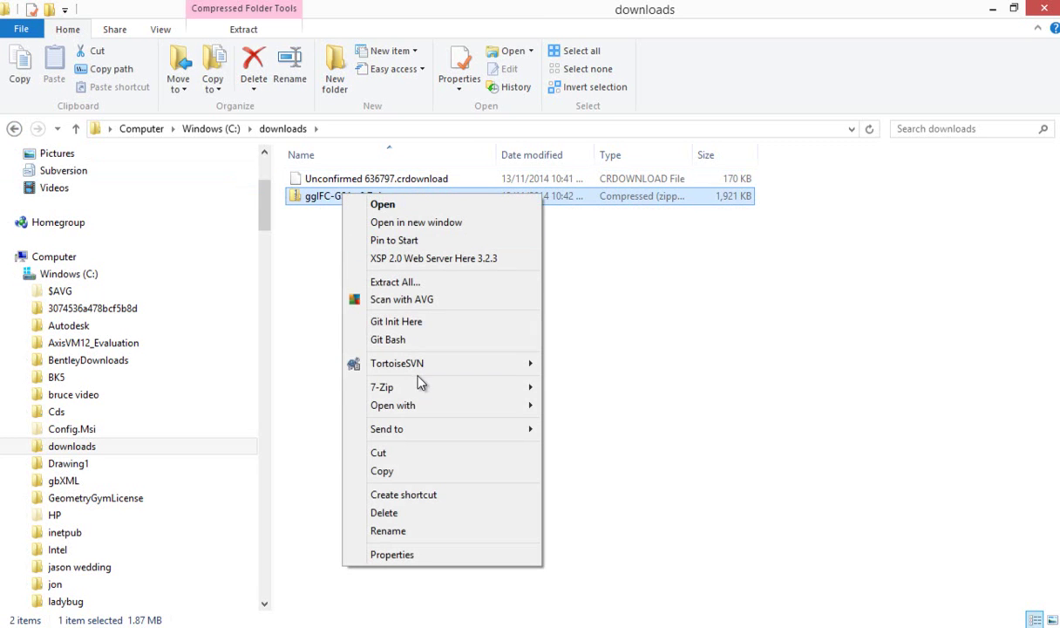
pyautogui.click(423, 554)
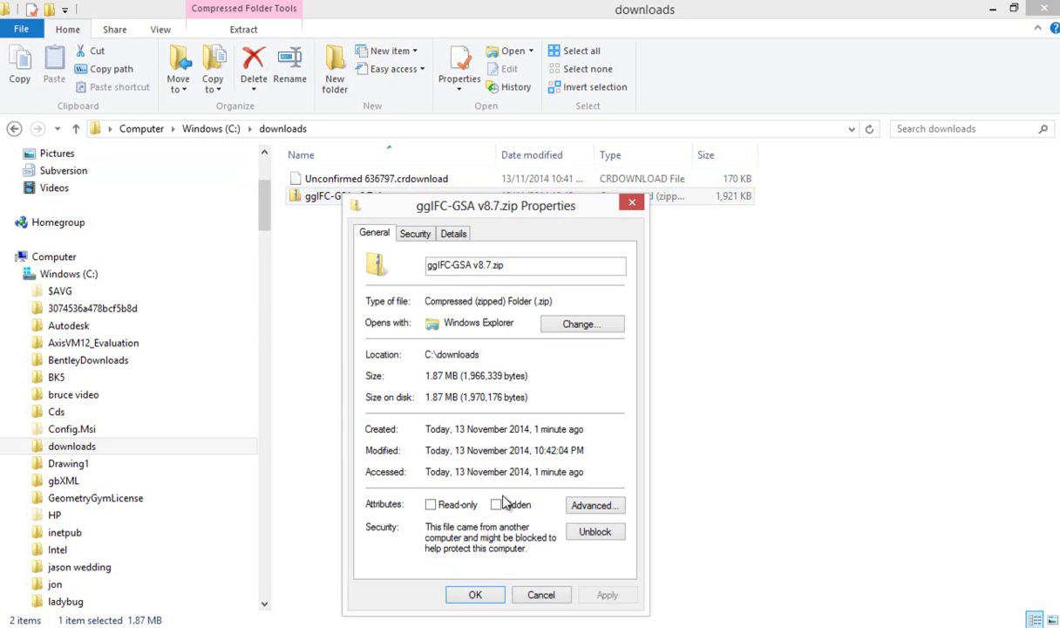
pyautogui.click(597, 532)
pyautogui.click(475, 593)
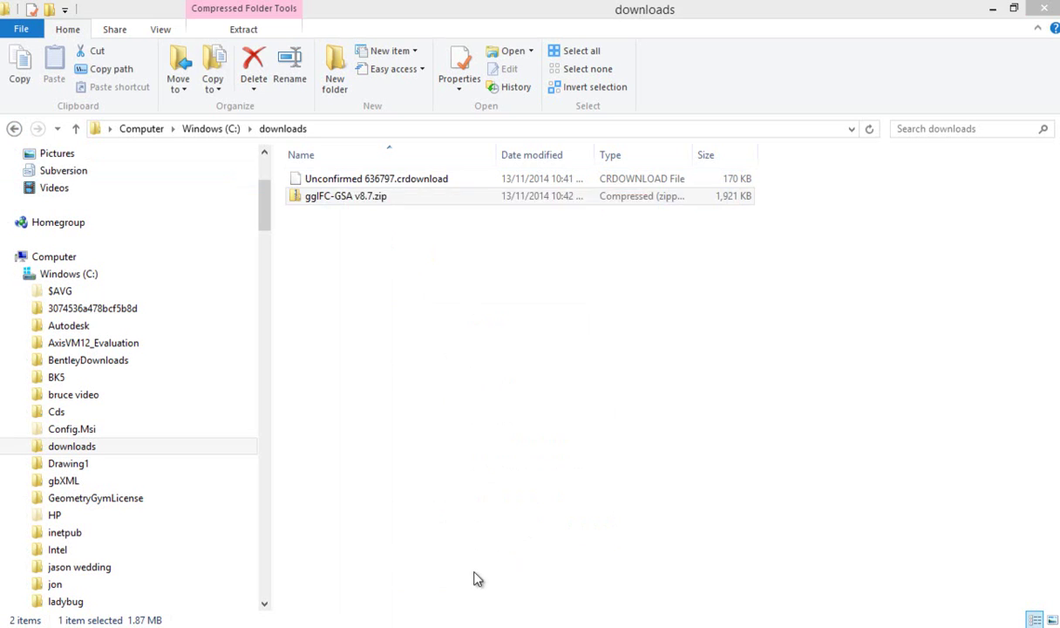
# Step: Extract All of ggIFC-GSA v8.7.zip into a ggIFC-GSA v8.7 folder in downloads
pyautogui.doubleClick(327, 199)
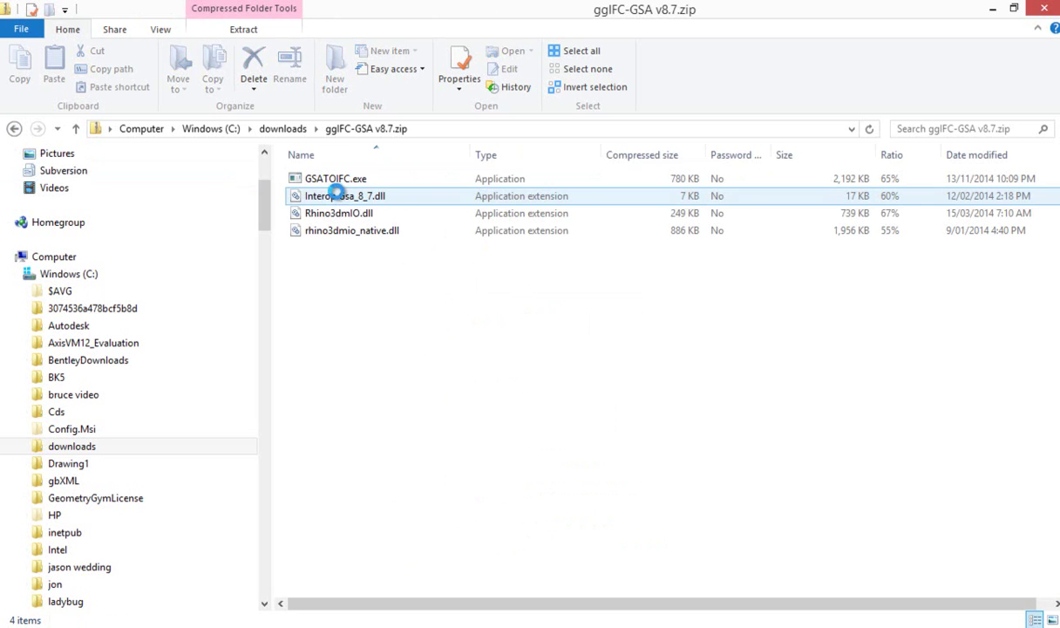
pyautogui.click(297, 129)
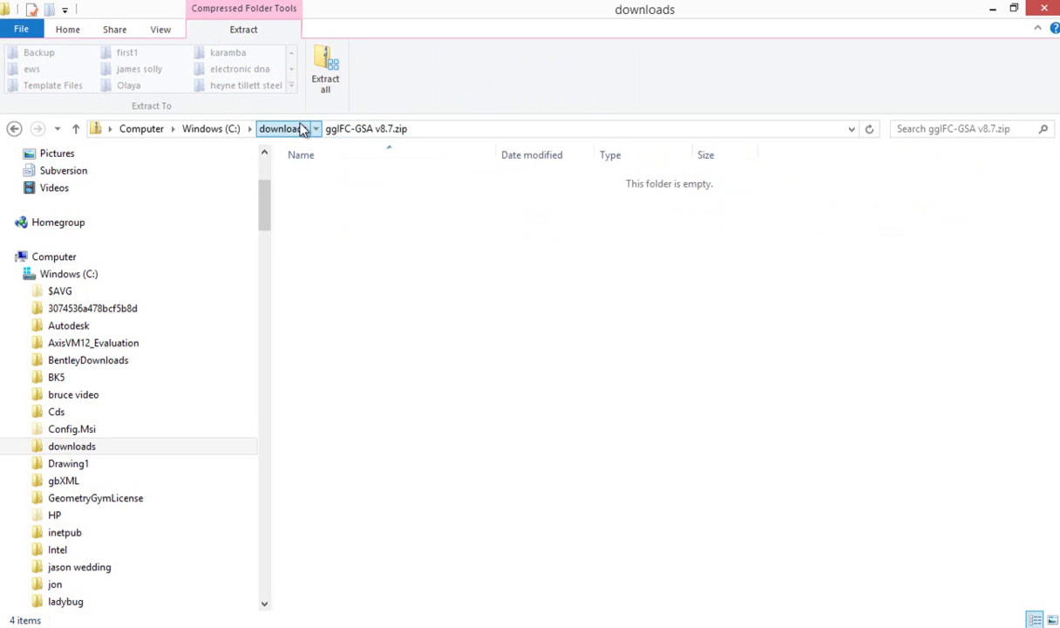
pyautogui.rightClick(344, 175)
pyautogui.click(319, 187)
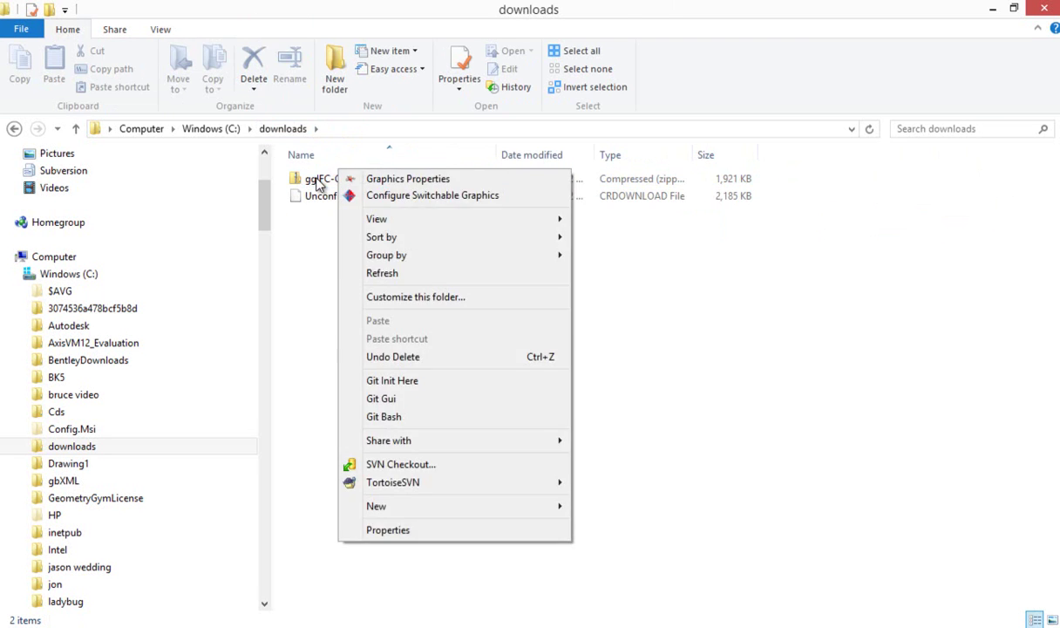
pyautogui.rightClick(317, 181)
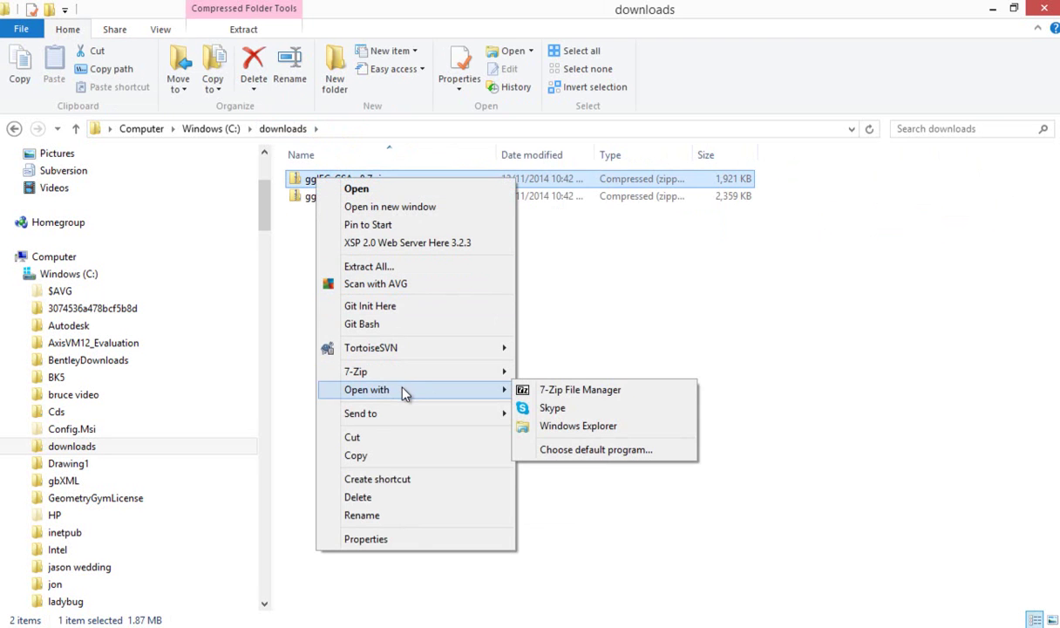
pyautogui.click(401, 272)
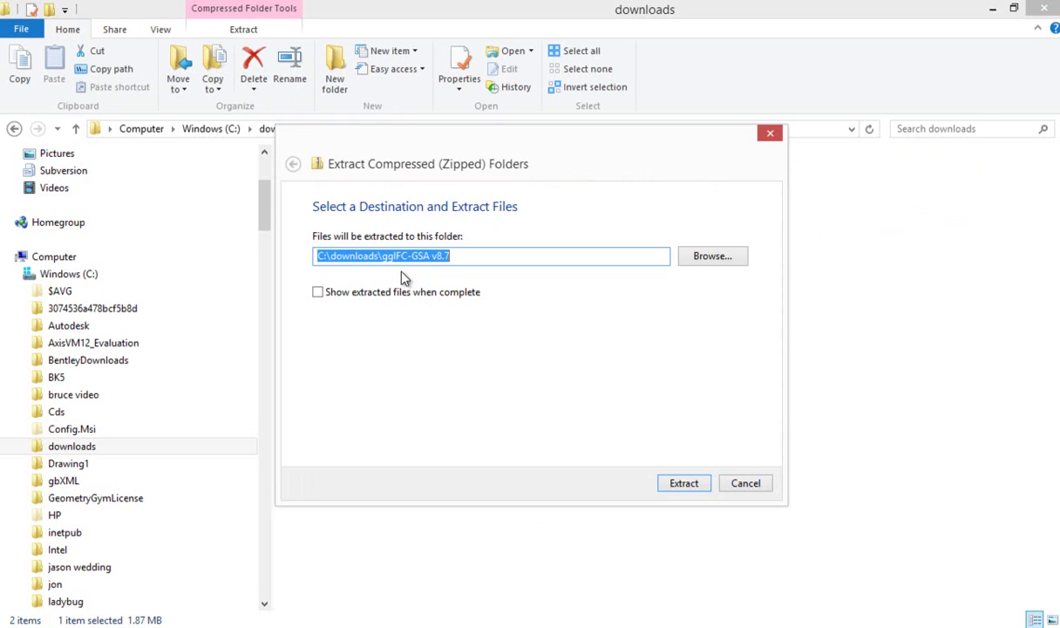
pyautogui.click(684, 483)
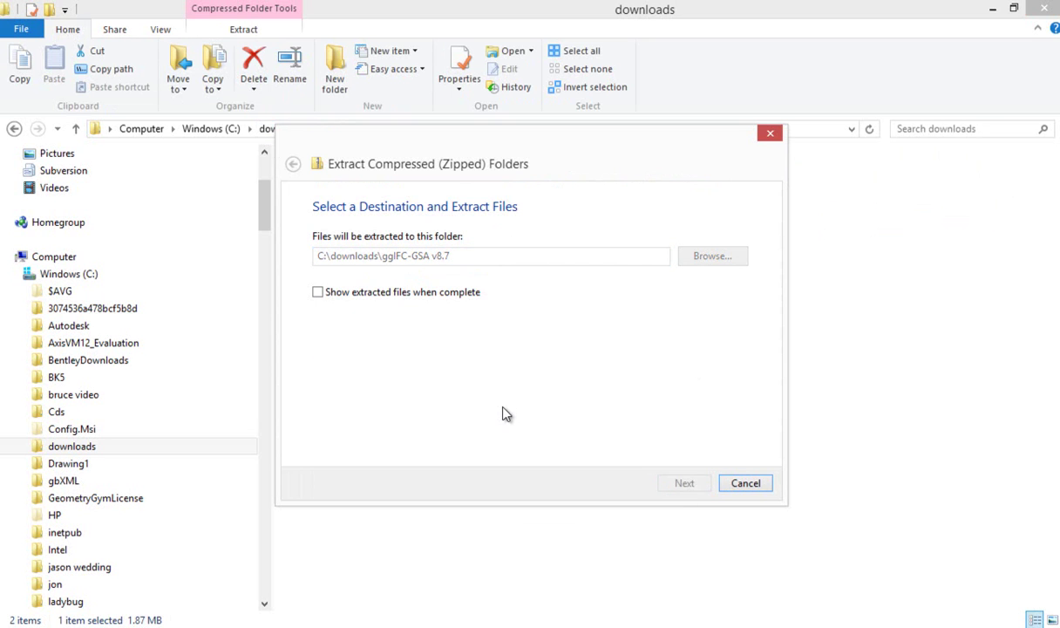
pyautogui.keyDown('shift'); pyautogui.click(344, 199); pyautogui.keyUp('shift')
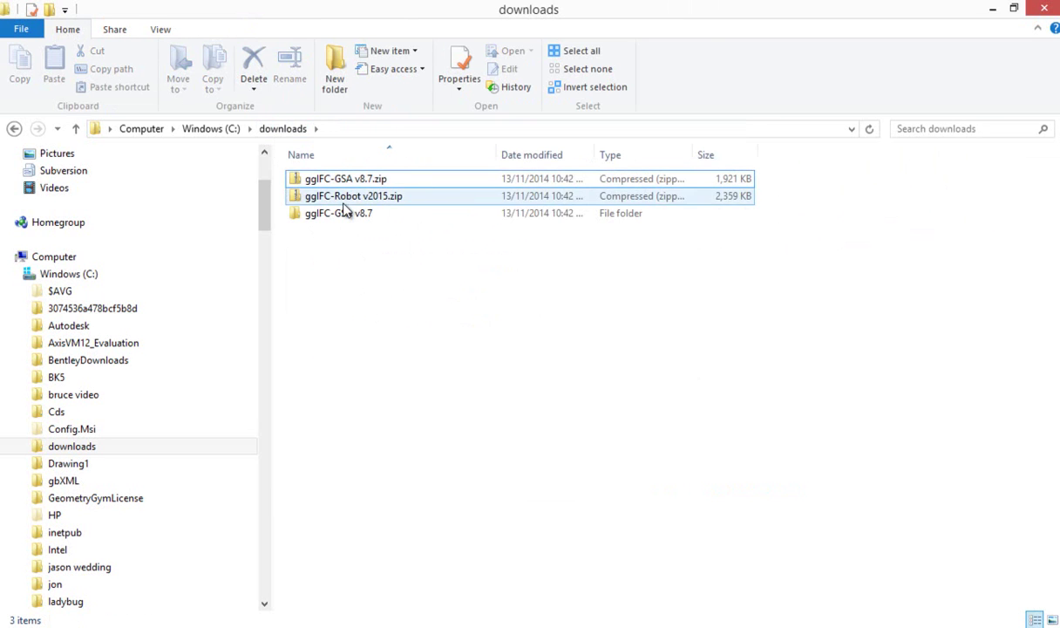
# Step: Launch GSATOIFC.exe from the extracted ggIFC-GSA v8.7 folder
pyautogui.doubleClick(344, 213)
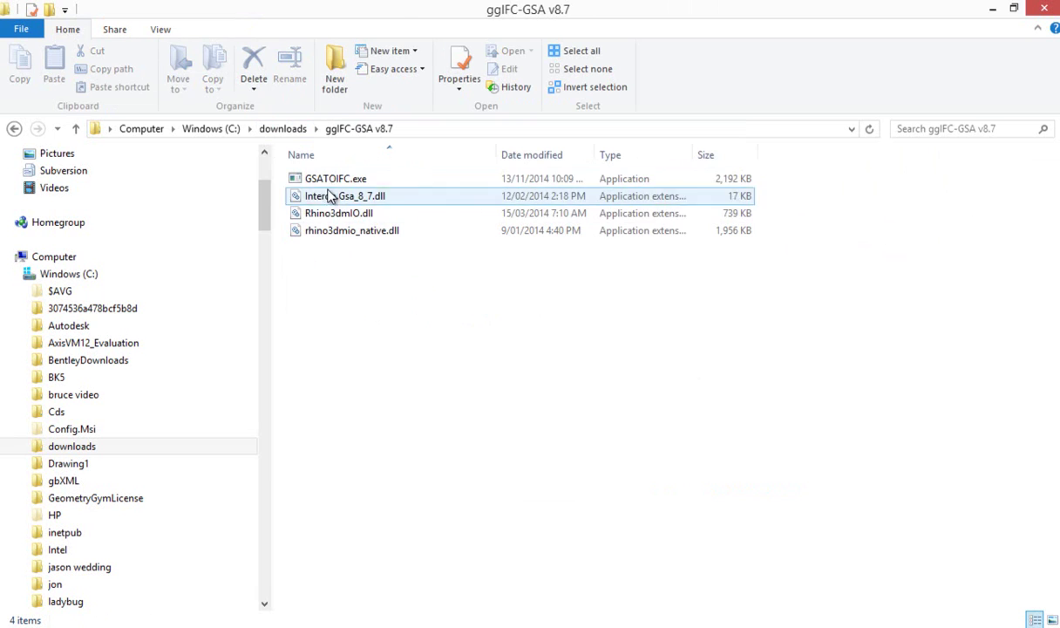
pyautogui.doubleClick(330, 178)
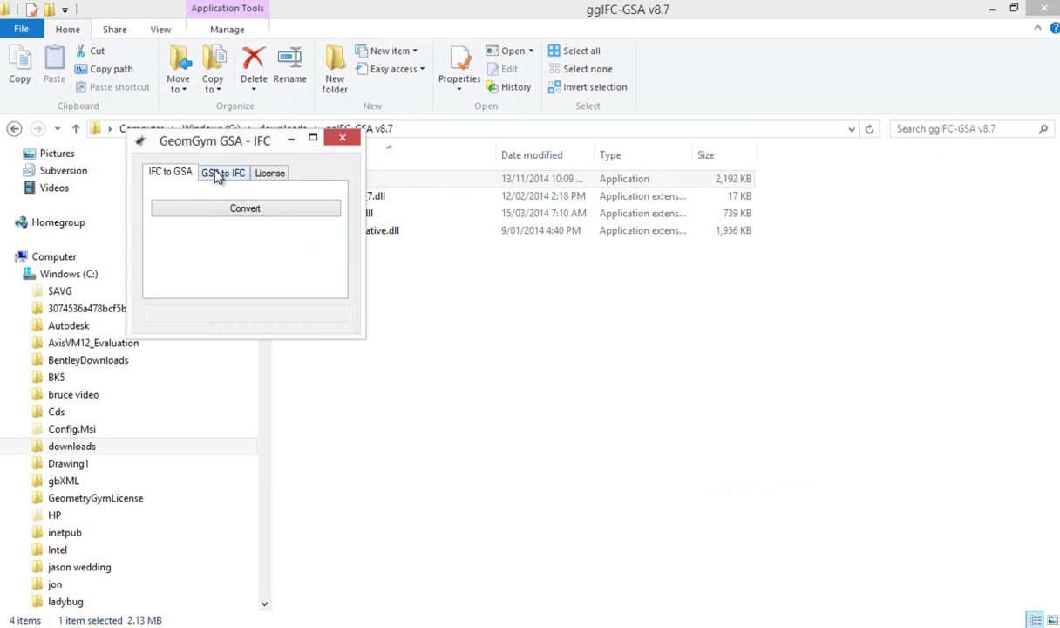
pyautogui.click(270, 173)
pyautogui.click(163, 177)
# Step: Convert karamba\truss.ifc to GSA until the status reads Process Complete
pyautogui.click(224, 211)
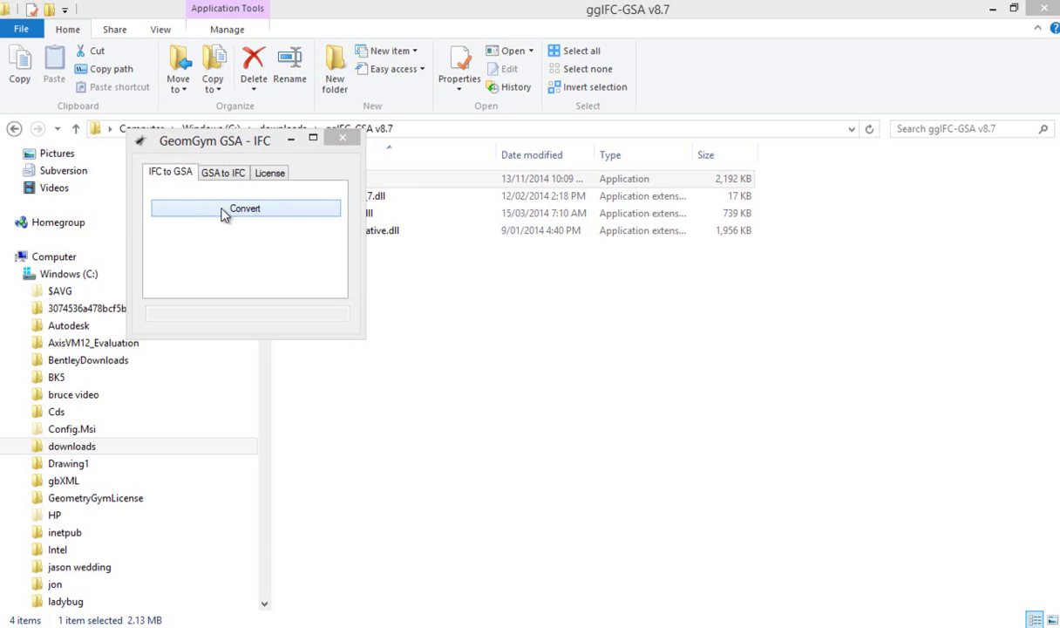
pyautogui.click(500, 496)
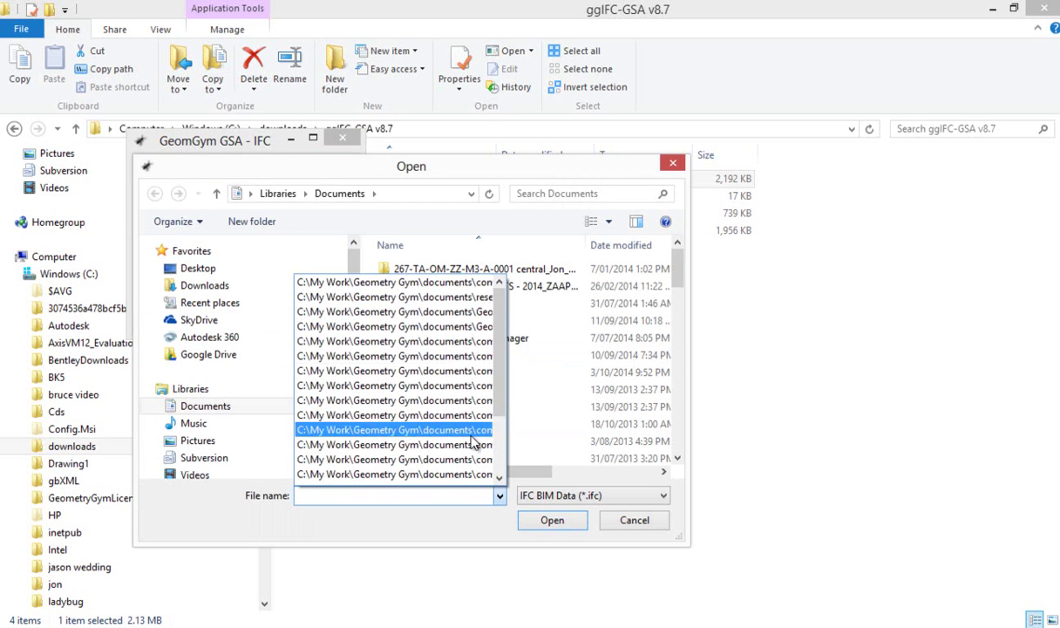
pyautogui.click(428, 285)
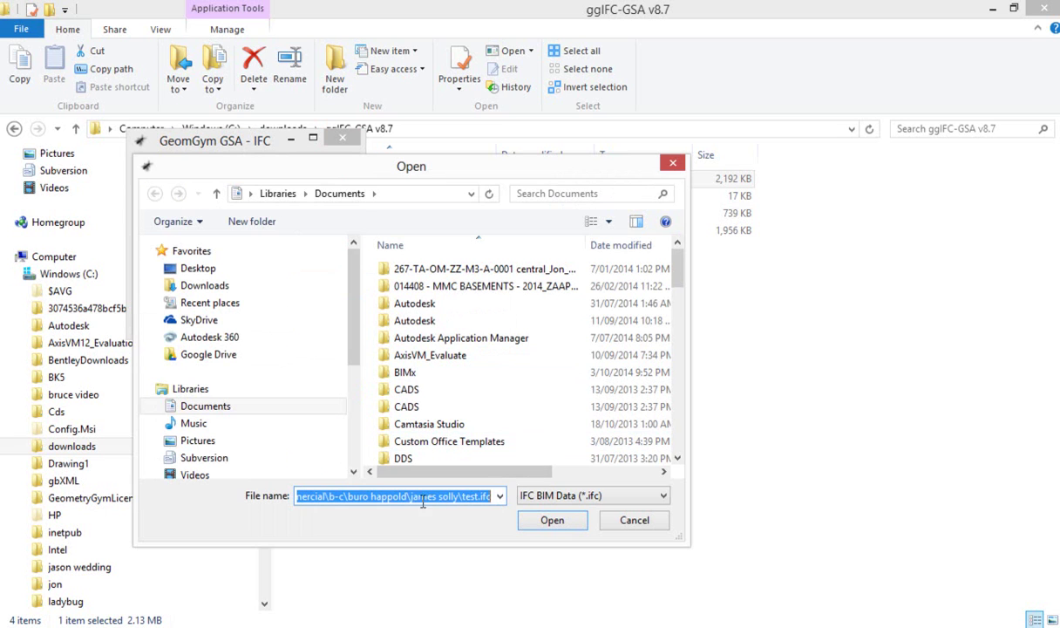
pyautogui.moveTo(348, 496); pyautogui.dragTo(501, 490)
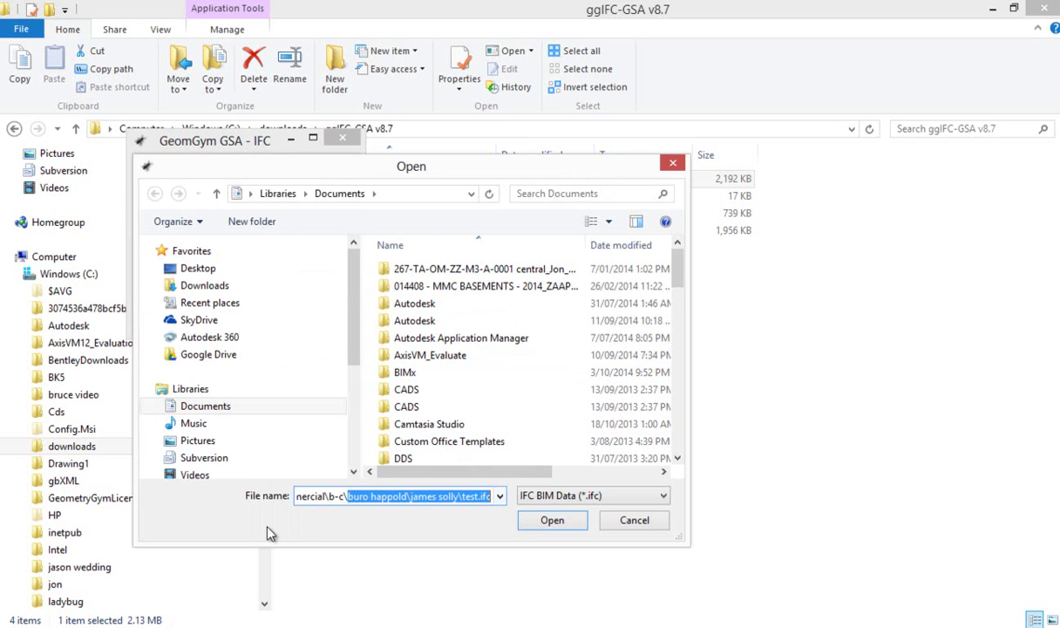
pyautogui.click(500, 495)
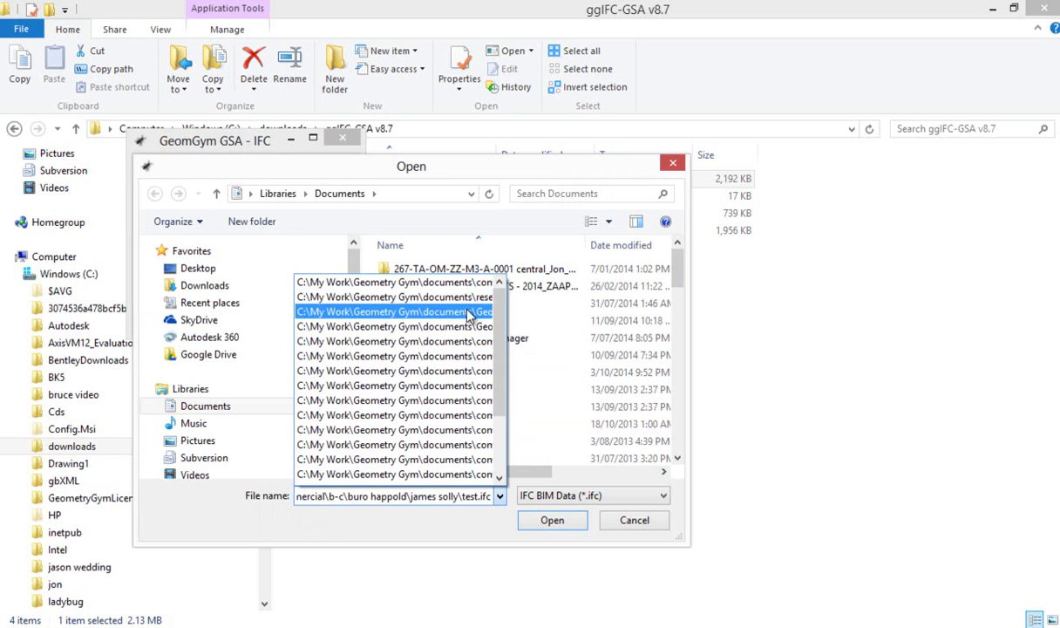
pyautogui.click(460, 312)
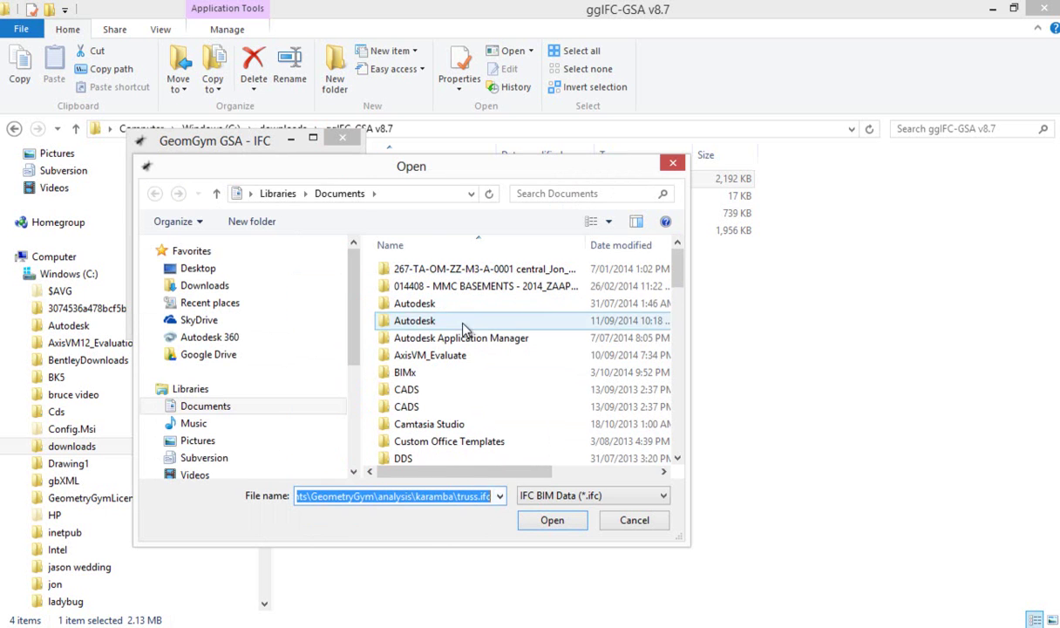
pyautogui.click(526, 520)
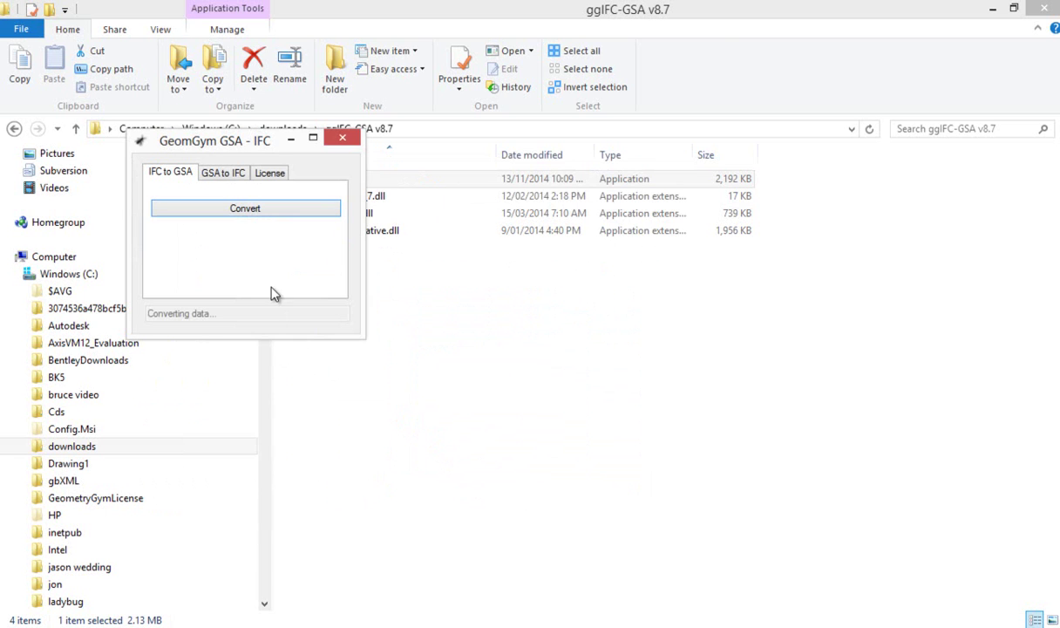
pyautogui.moveTo(254, 144); pyautogui.dragTo(298, 150)
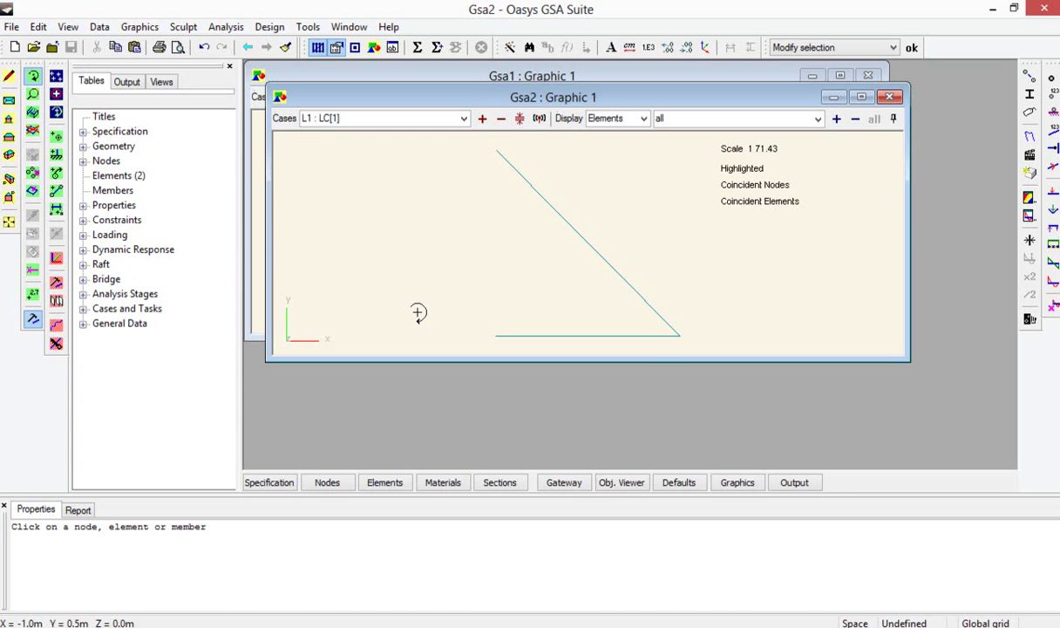
# Step: Maximize Graphic 1 and show node support labels, solid member sections and the L1 node load
pyautogui.doubleClick(486, 99)
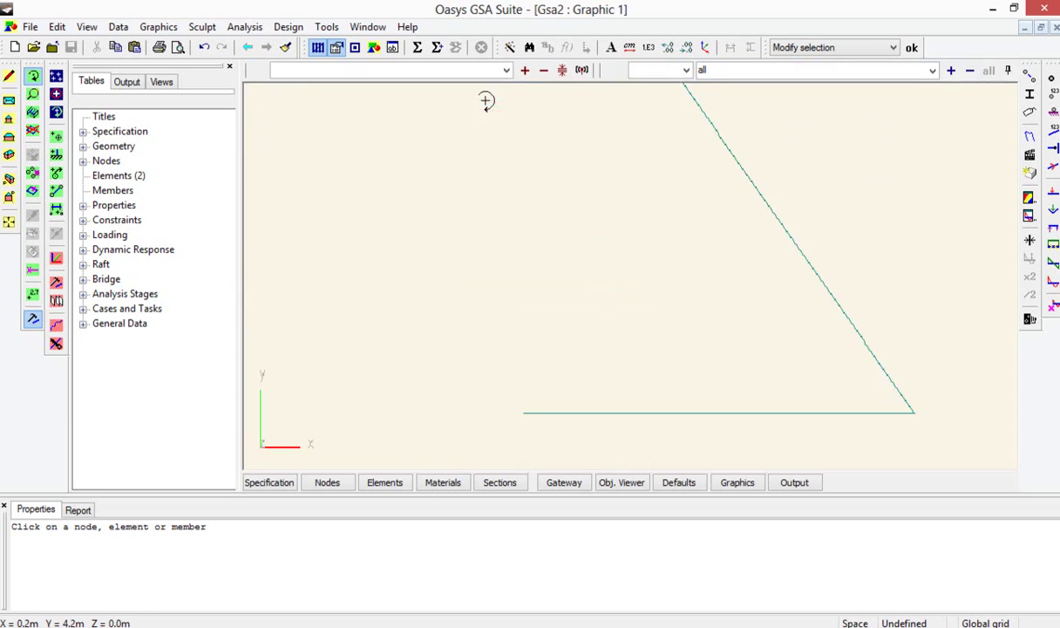
pyautogui.moveTo(795, 358); pyautogui.dragTo(795, 303)
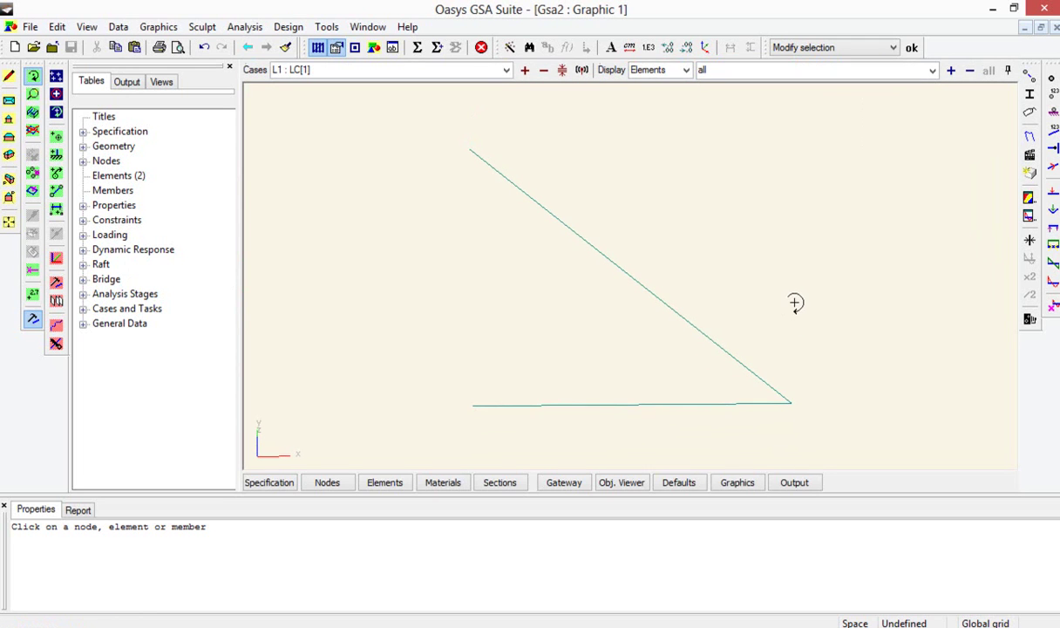
pyautogui.rightClick(153, 212)
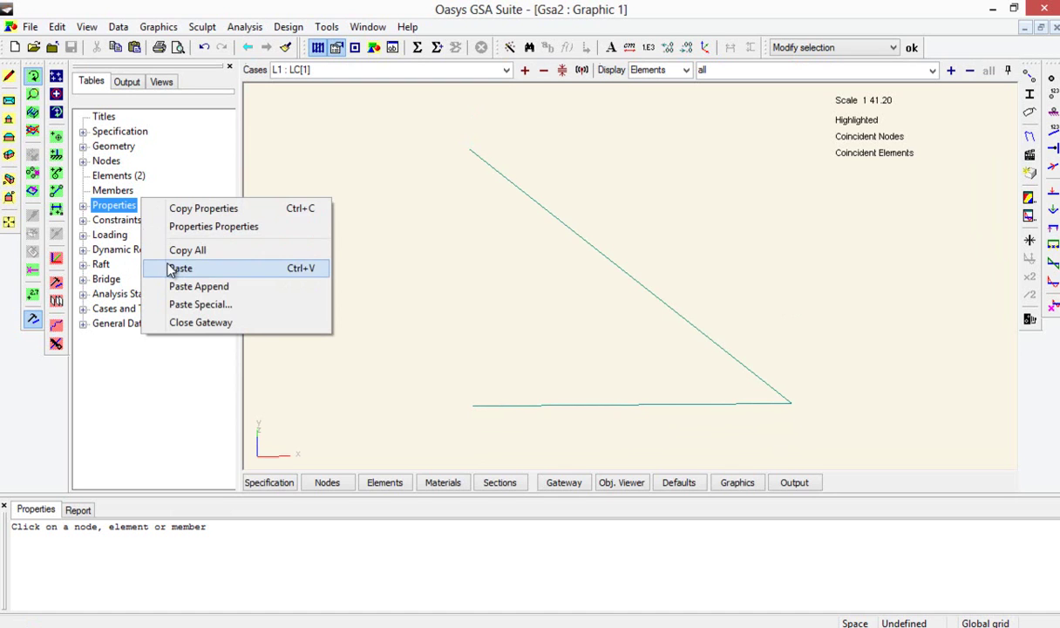
pyautogui.click(169, 174)
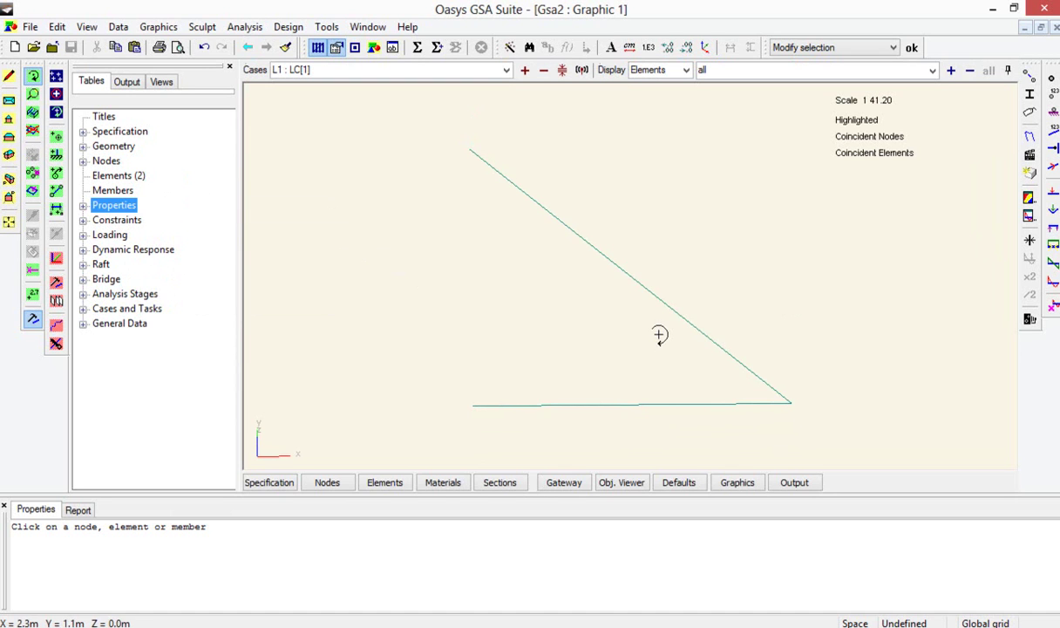
pyautogui.moveTo(659, 336); pyautogui.dragTo(702, 297)
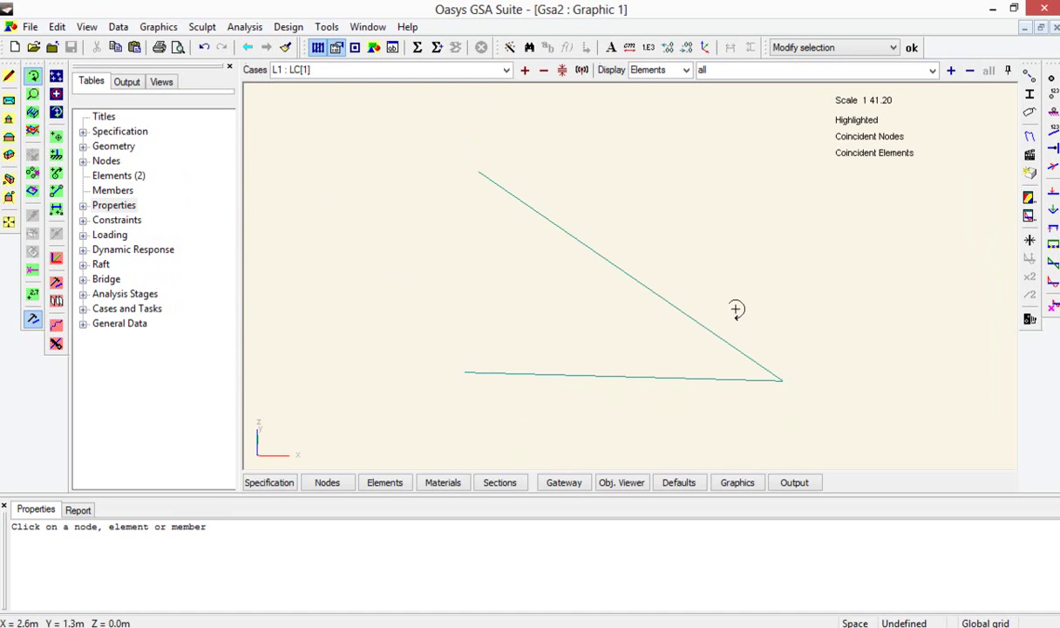
pyautogui.click(1053, 112)
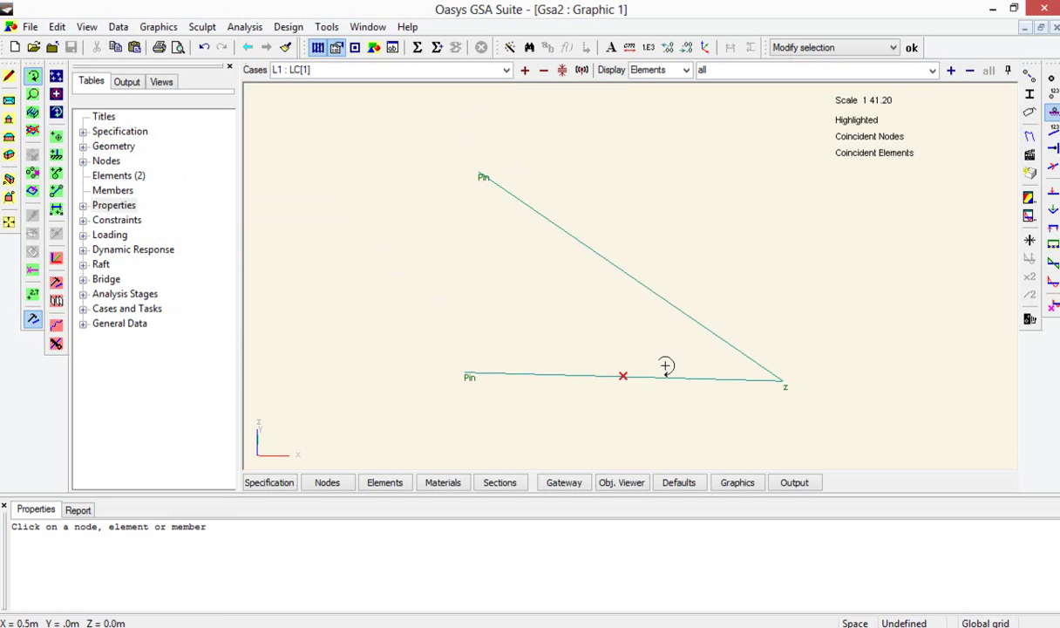
pyautogui.click(1029, 94)
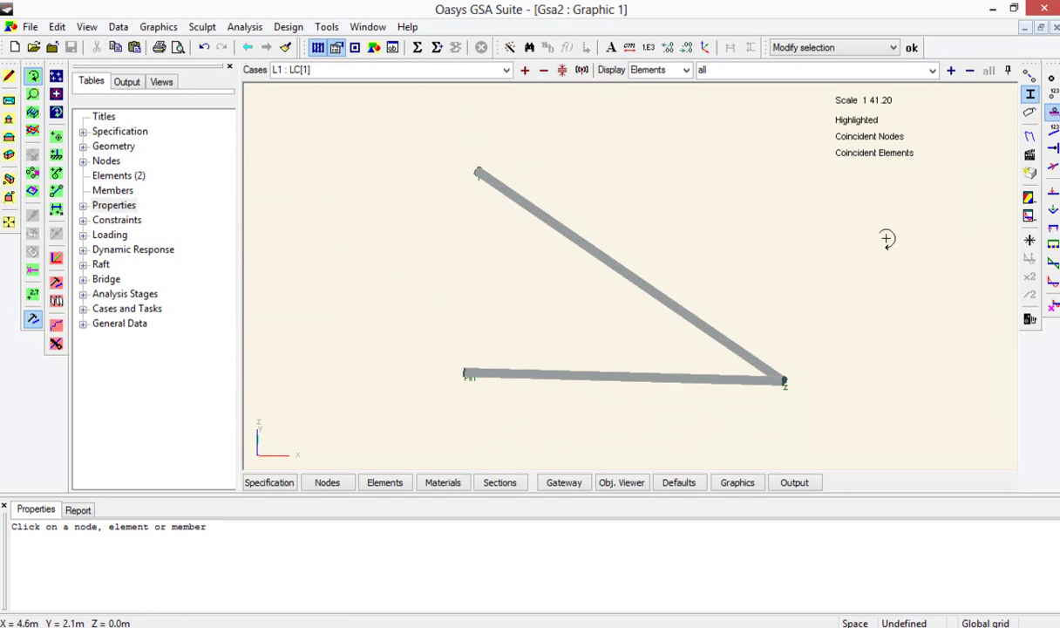
pyautogui.click(1054, 192)
pyautogui.moveTo(799, 397)
pyautogui.mouseDown()
pyautogui.moveTo(748, 391)
pyautogui.moveTo(795, 391)
pyautogui.moveTo(838, 374)
pyautogui.moveTo(775, 382)
pyautogui.moveTo(801, 378)
pyautogui.mouseUp()
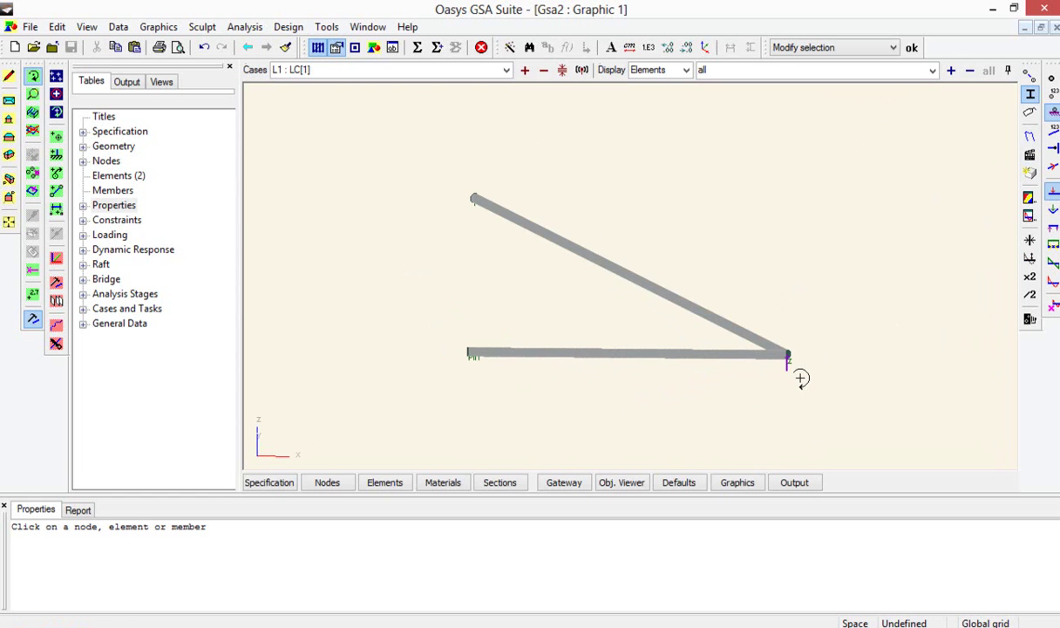
# Step: Run Check data and analyse all on the truss
pyautogui.click(418, 47)
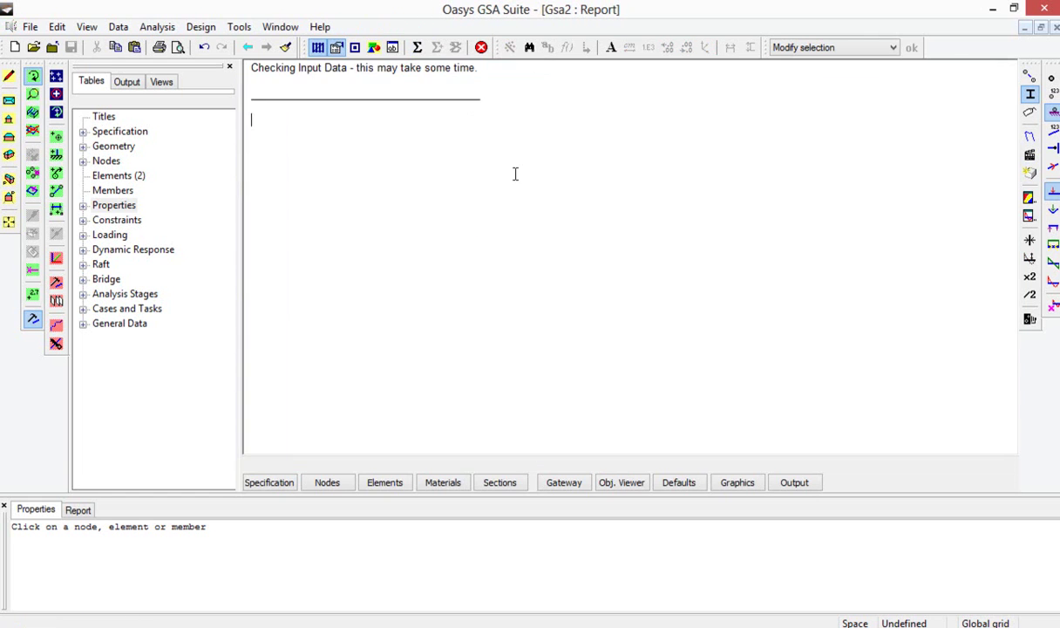
pyautogui.click(738, 482)
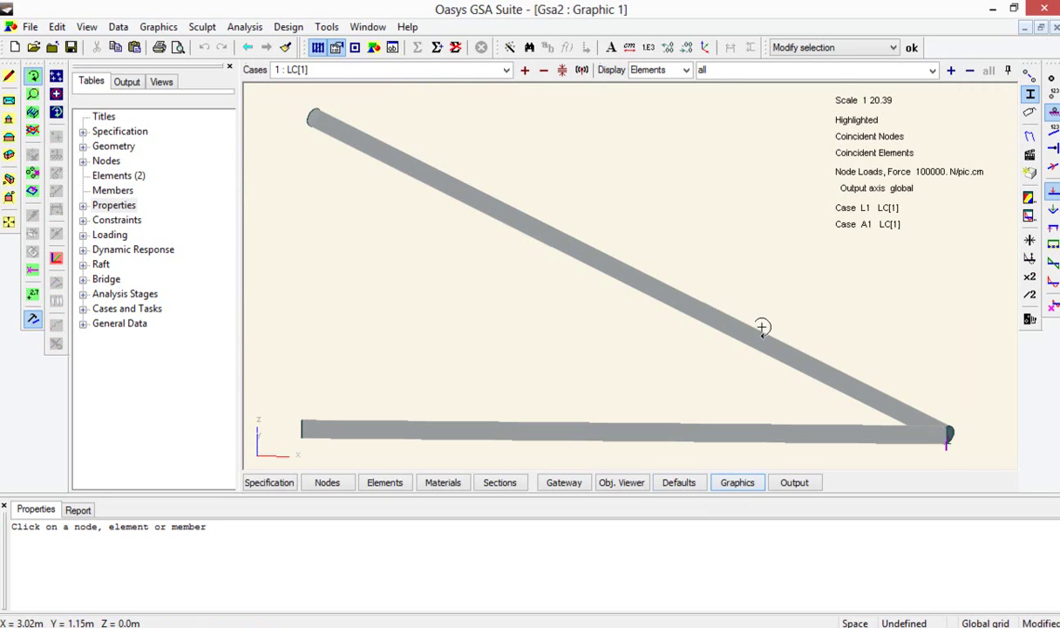
pyautogui.moveTo(759, 327); pyautogui.dragTo(715, 253)
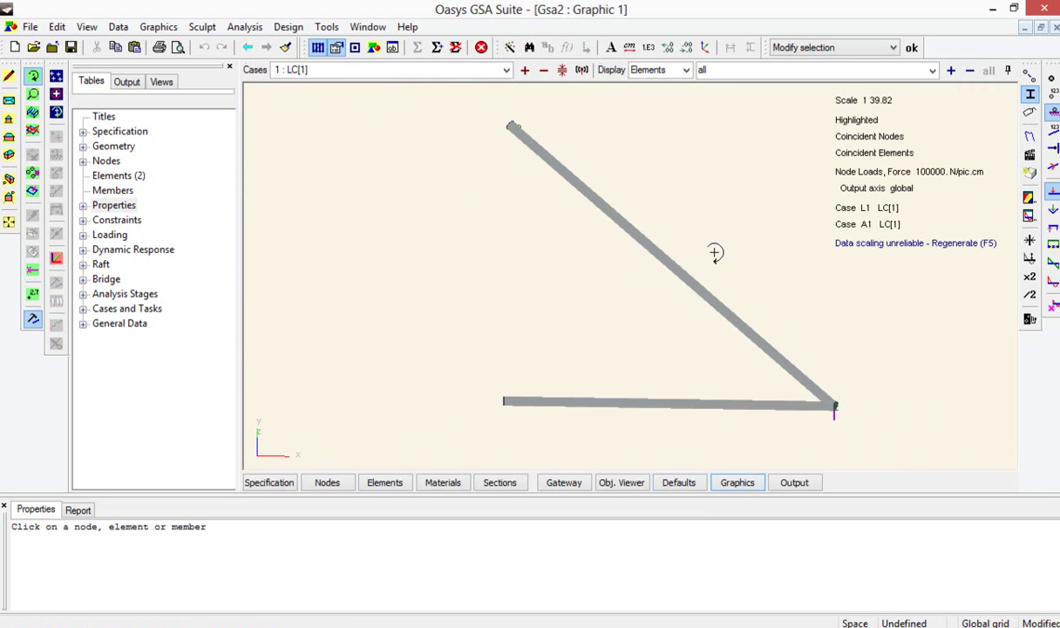
# Step: Output the nodal displacements table, showing node 2 Ux 0.001374 and Uy 0.005261
pyautogui.click(781, 482)
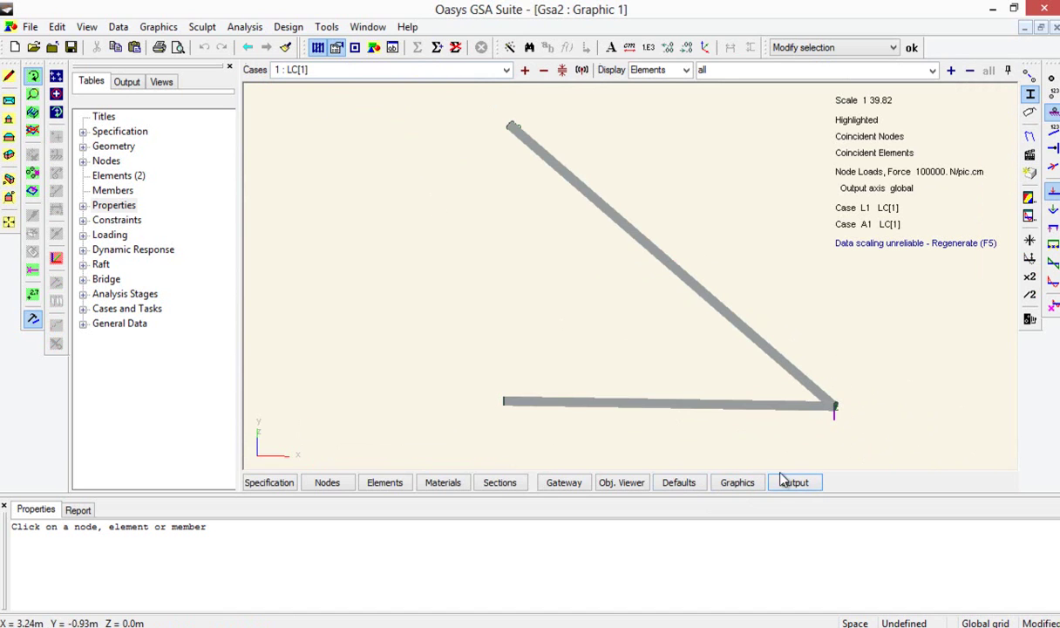
pyautogui.click(788, 481)
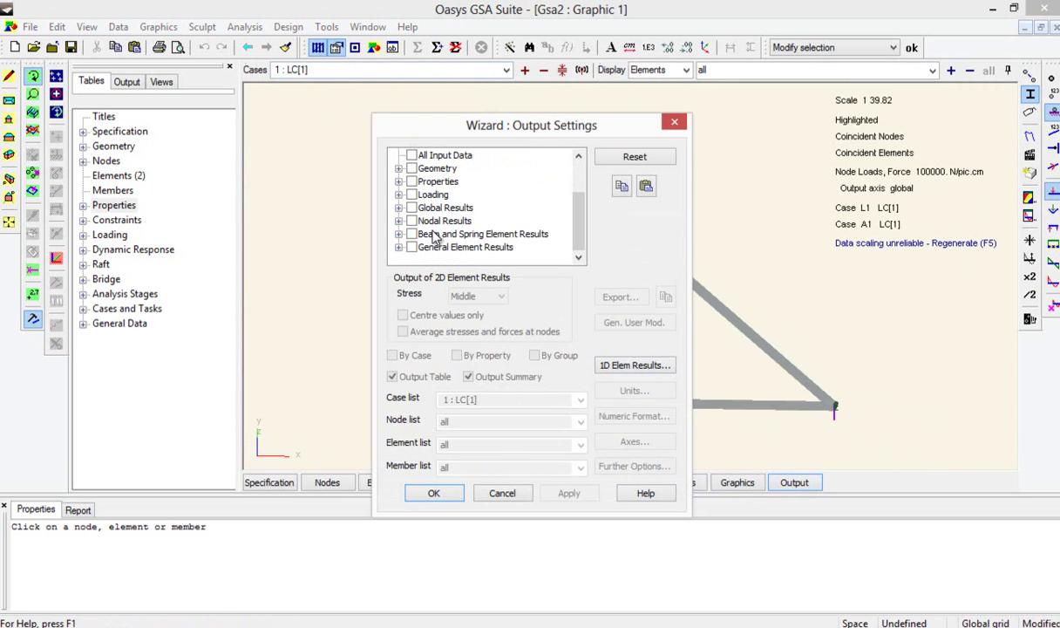
pyautogui.click(398, 220)
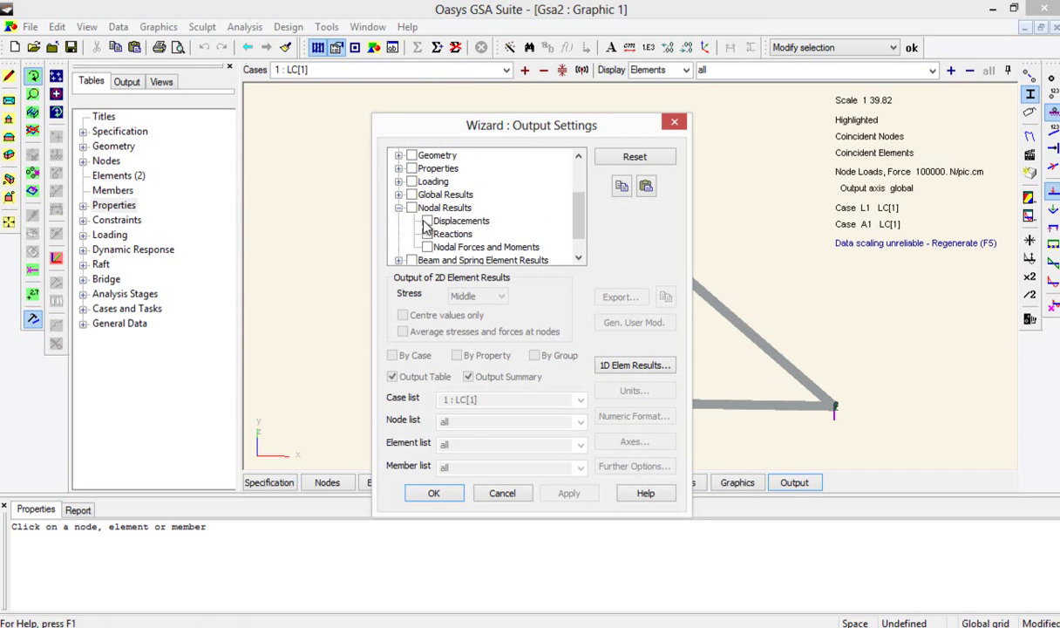
pyautogui.click(432, 492)
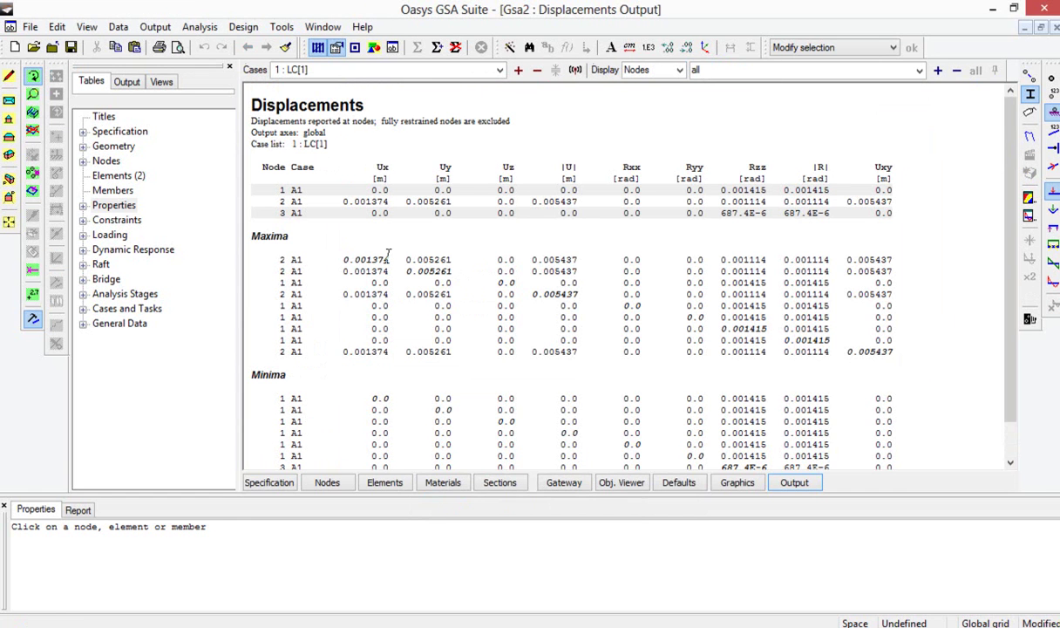
pyautogui.click(341, 199)
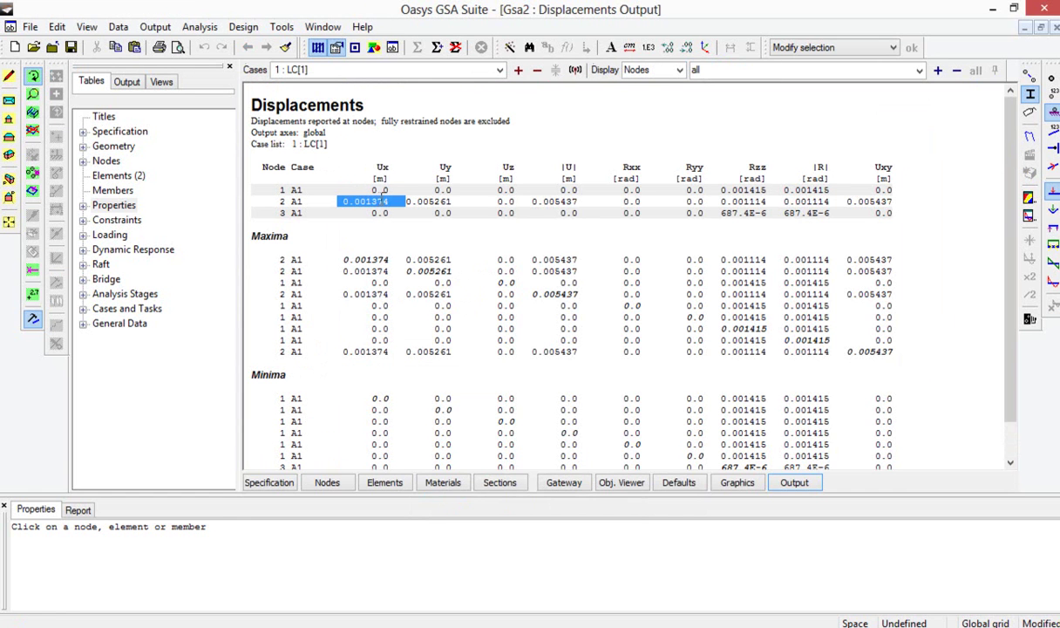
pyautogui.click(445, 202)
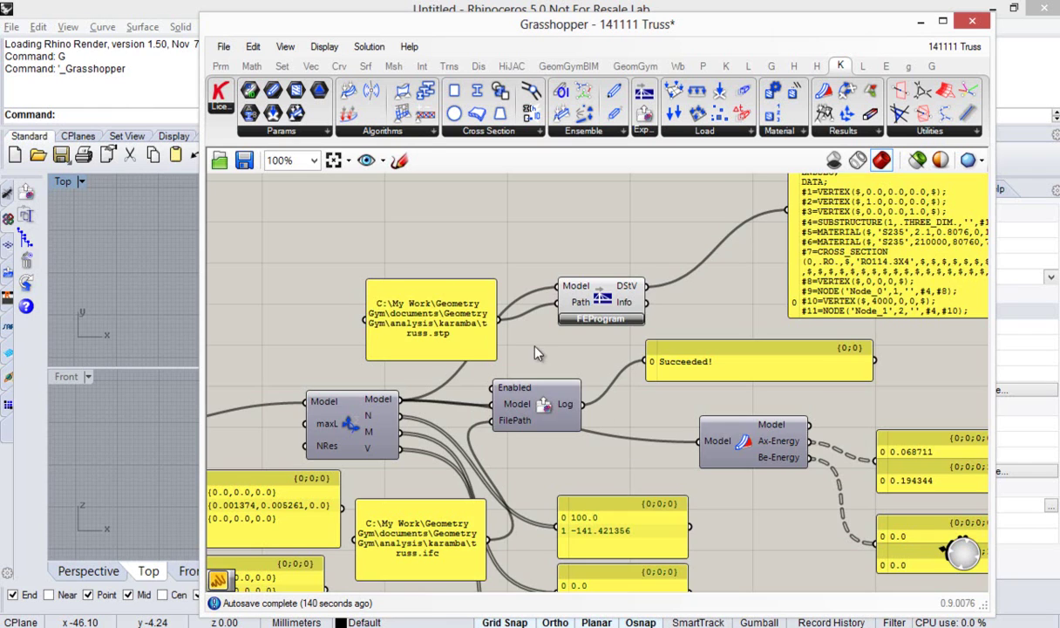
pyautogui.moveTo(508, 328); pyautogui.dragTo(420, 223, button='right')
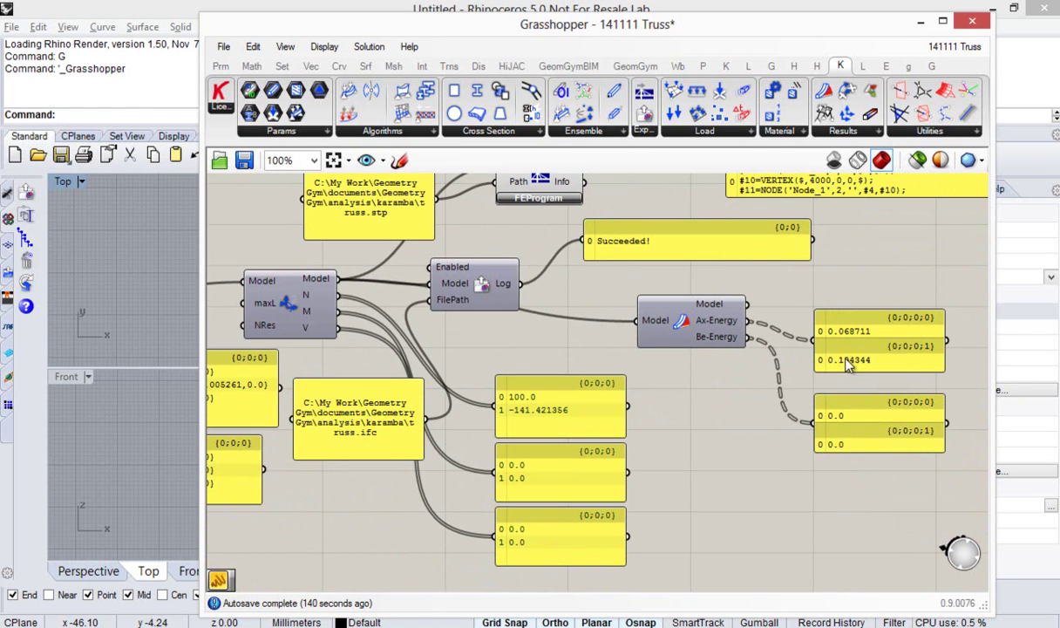
pyautogui.scroll(-1, 783, 359)
pyautogui.scroll(-1, 783, 358)
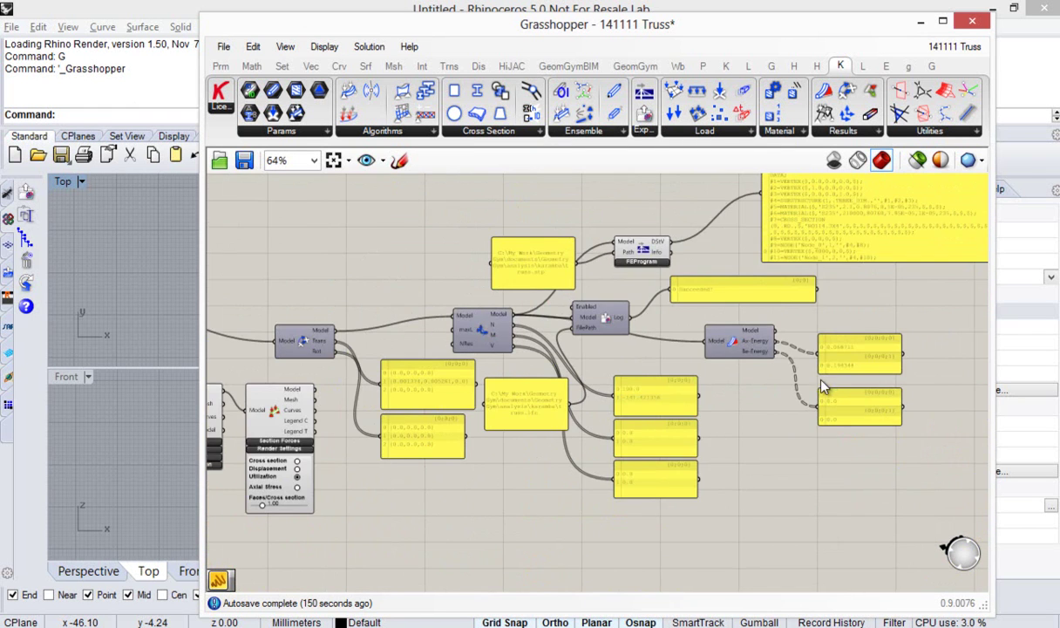
pyautogui.scroll(2, 523, 419)
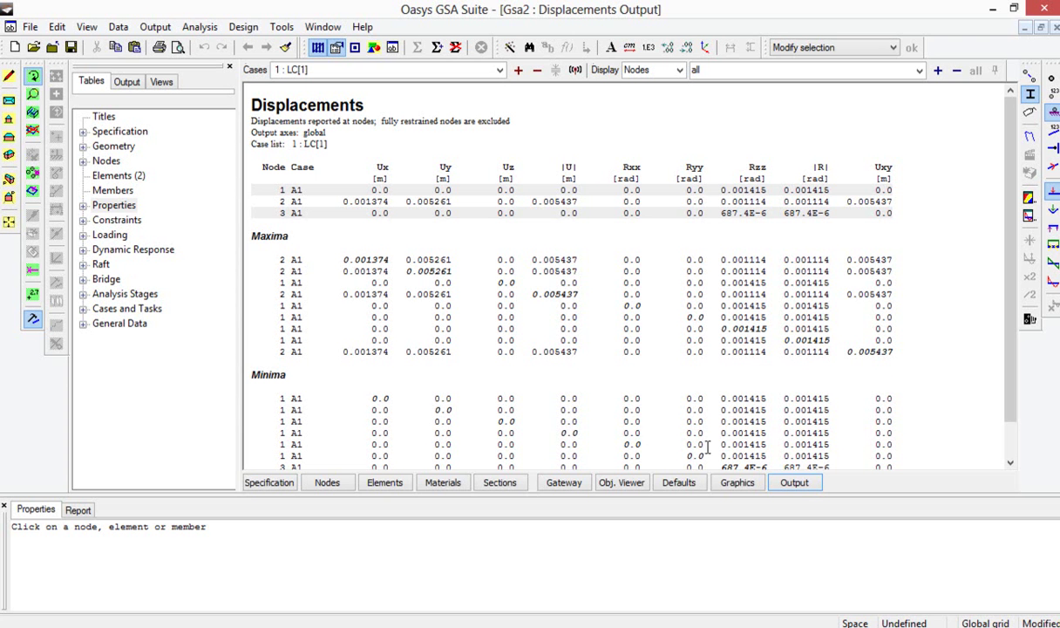
# Step: Contour axial force Fx on the members: -141400 N diagonal, 100000 N horizontal
pyautogui.click(736, 482)
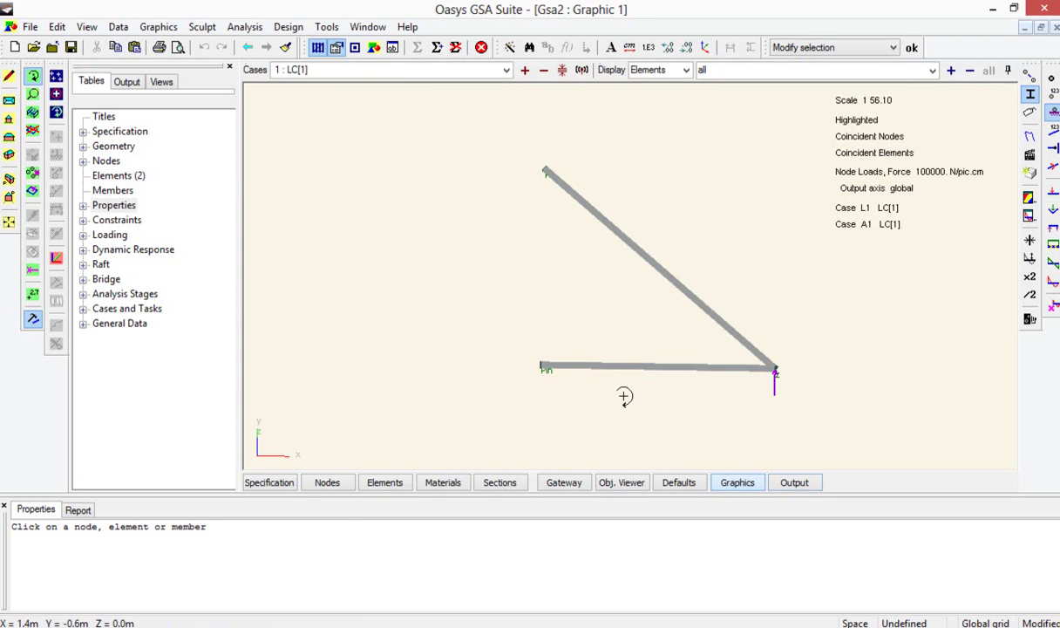
pyautogui.click(1030, 94)
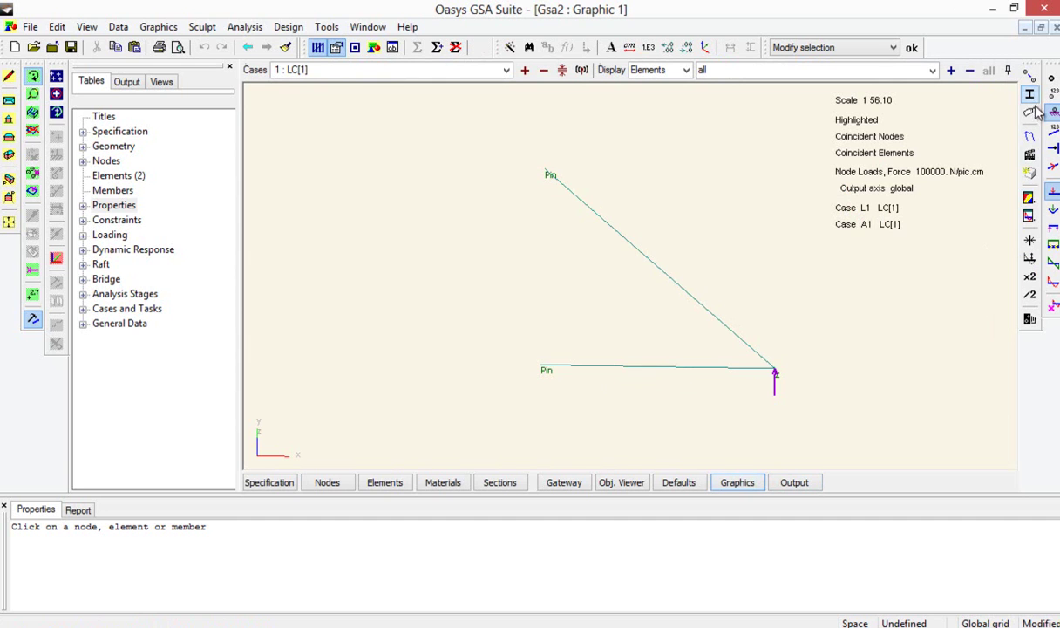
pyautogui.click(1030, 197)
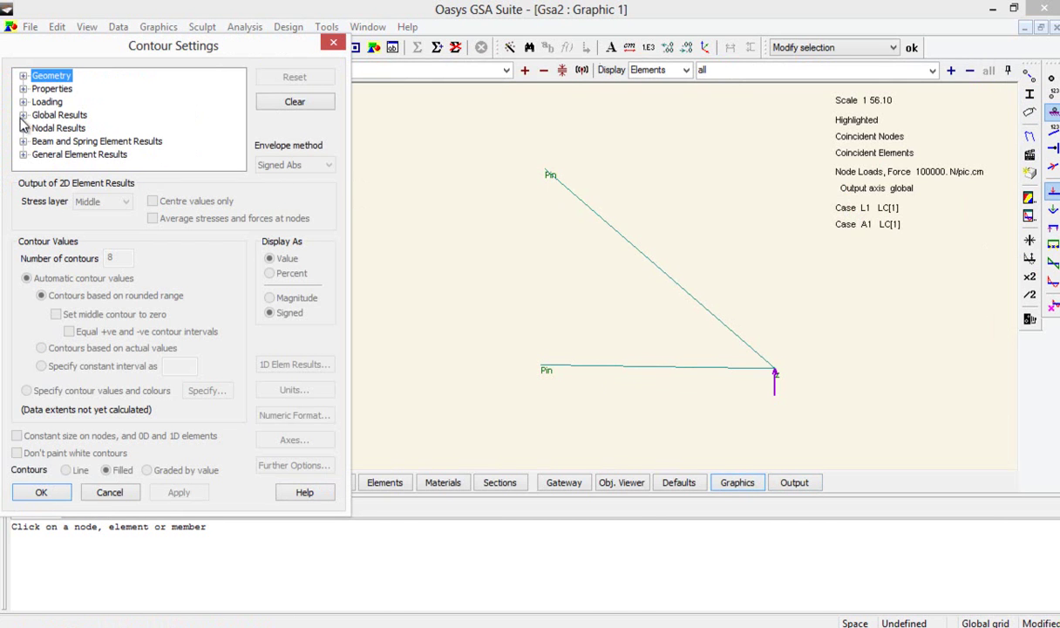
pyautogui.click(22, 142)
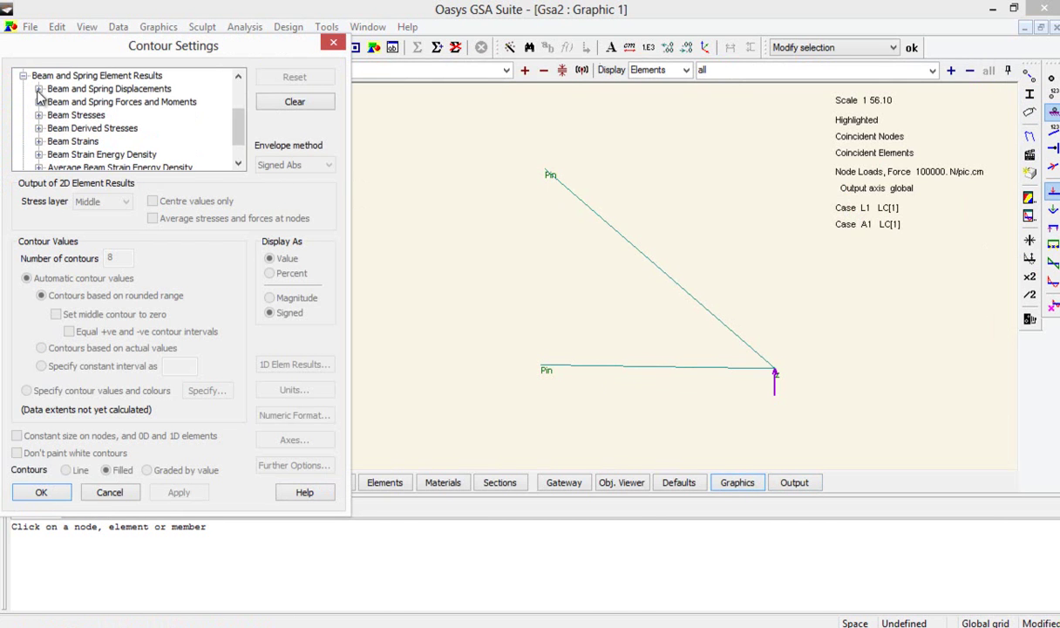
pyautogui.click(38, 102)
pyautogui.click(77, 89)
pyautogui.click(41, 491)
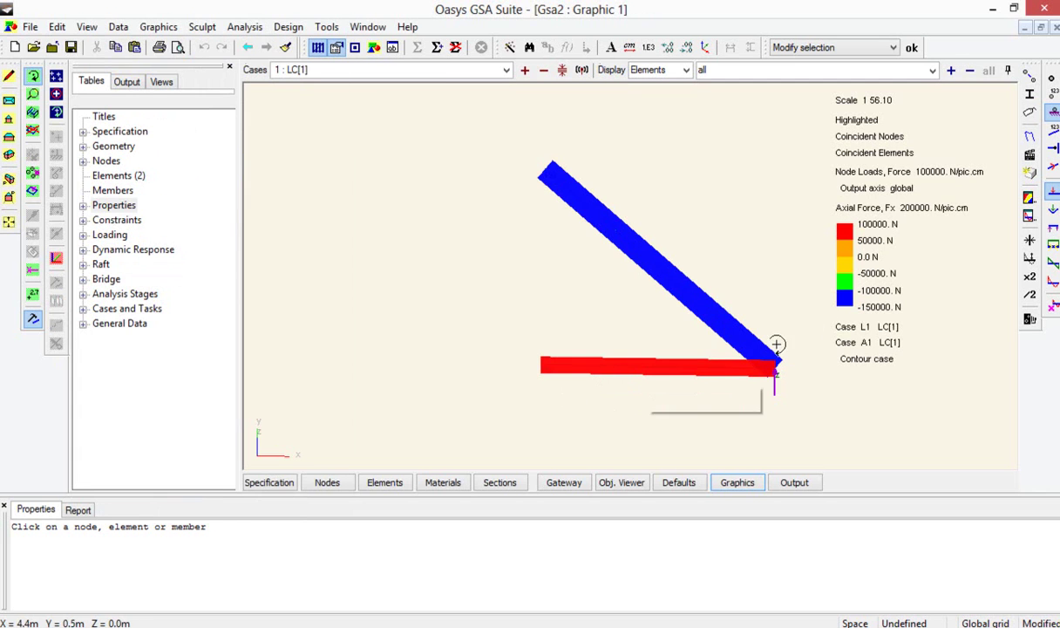
pyautogui.click(712, 335)
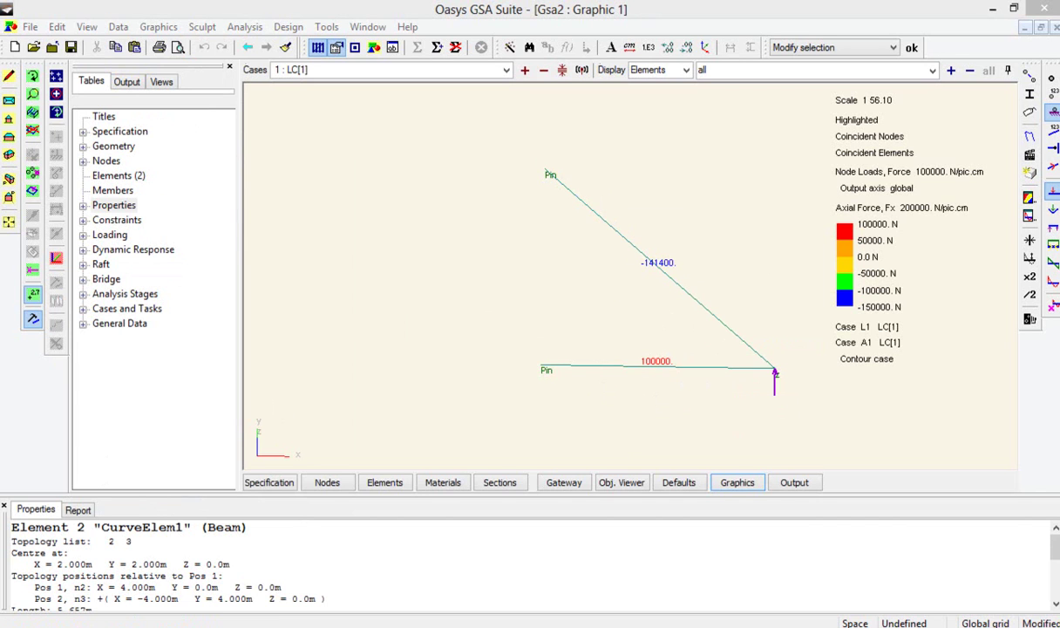
# Step: Unblock ggIFC-Robot v2015.zip in the downloads folder through its file Properties
pyautogui.moveTo(104, 283)
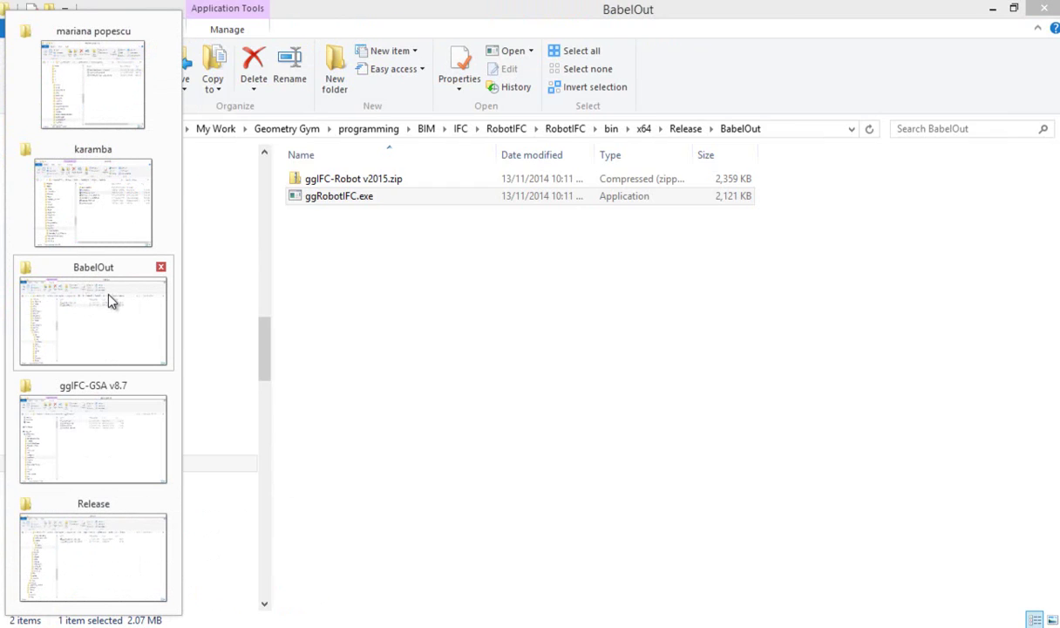
pyautogui.moveTo(79, 416)
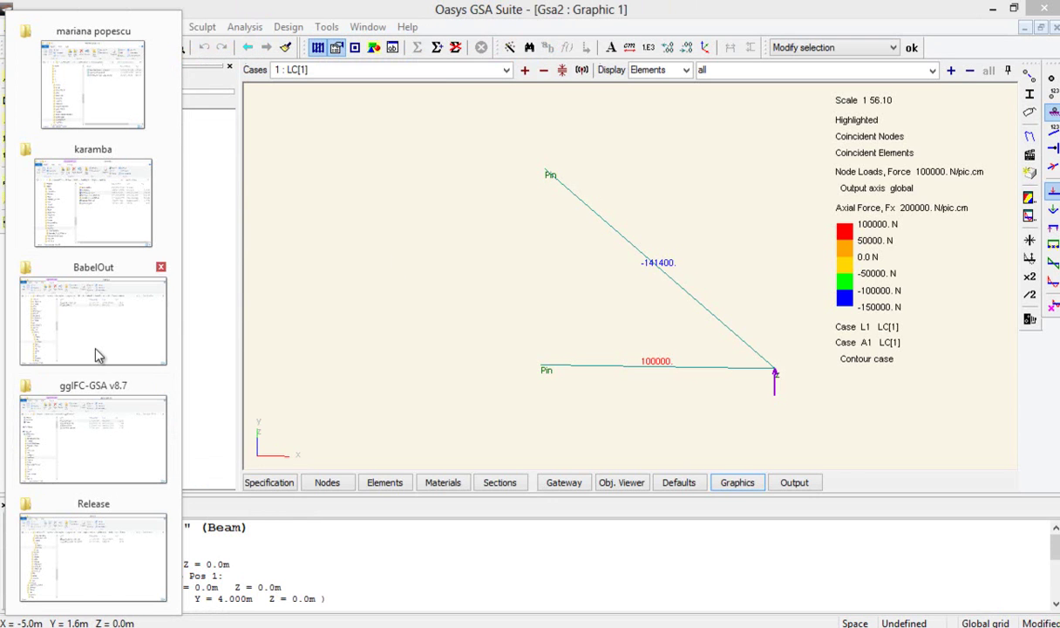
pyautogui.click(70, 436)
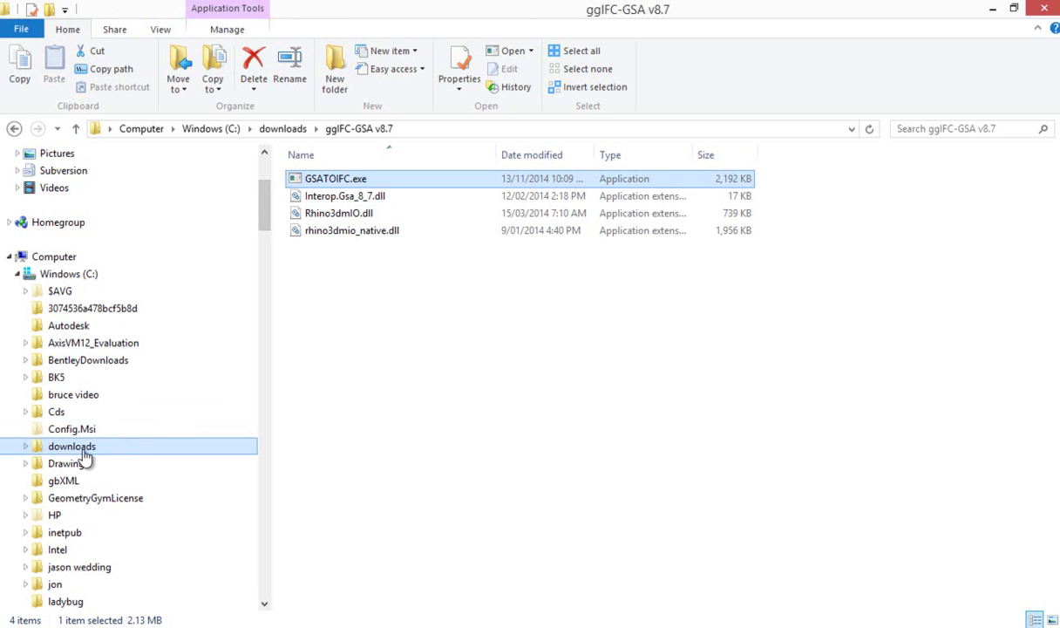
pyautogui.click(74, 446)
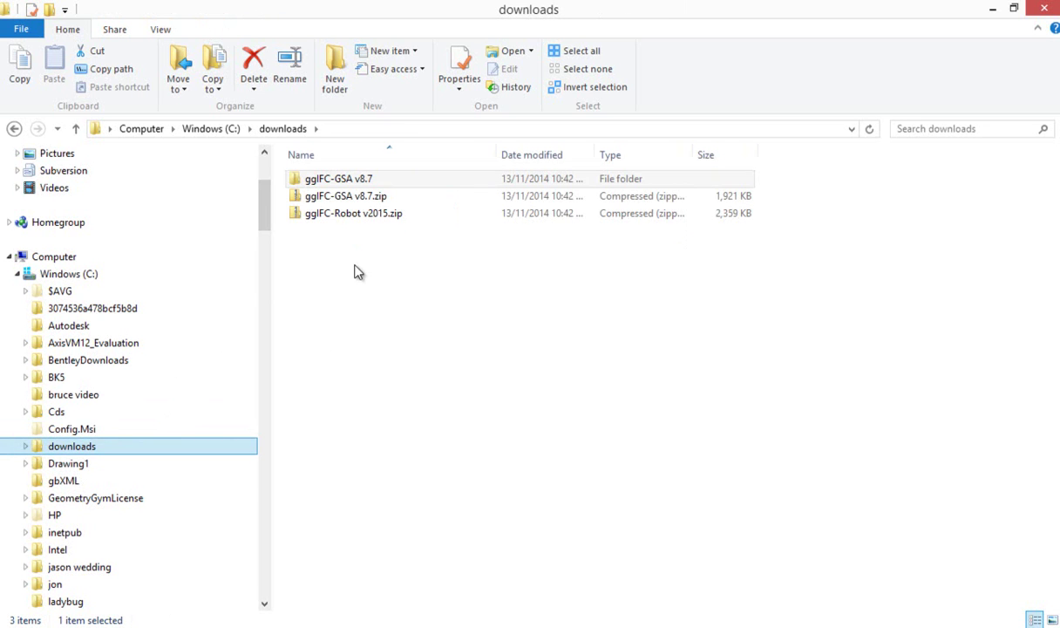
pyautogui.click(344, 215)
pyautogui.rightClick(344, 215)
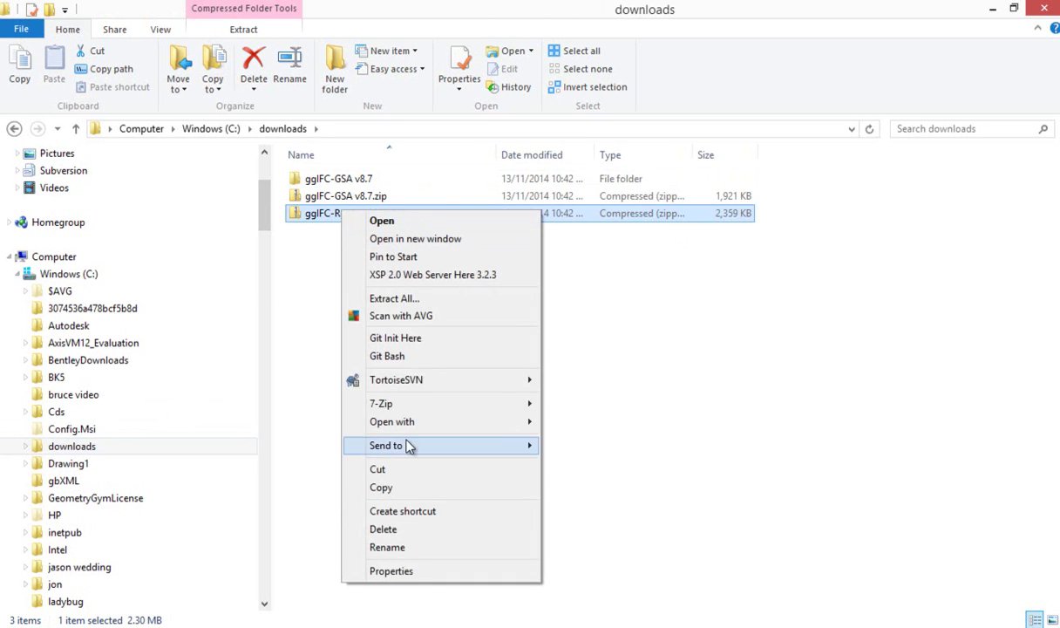
pyautogui.click(418, 571)
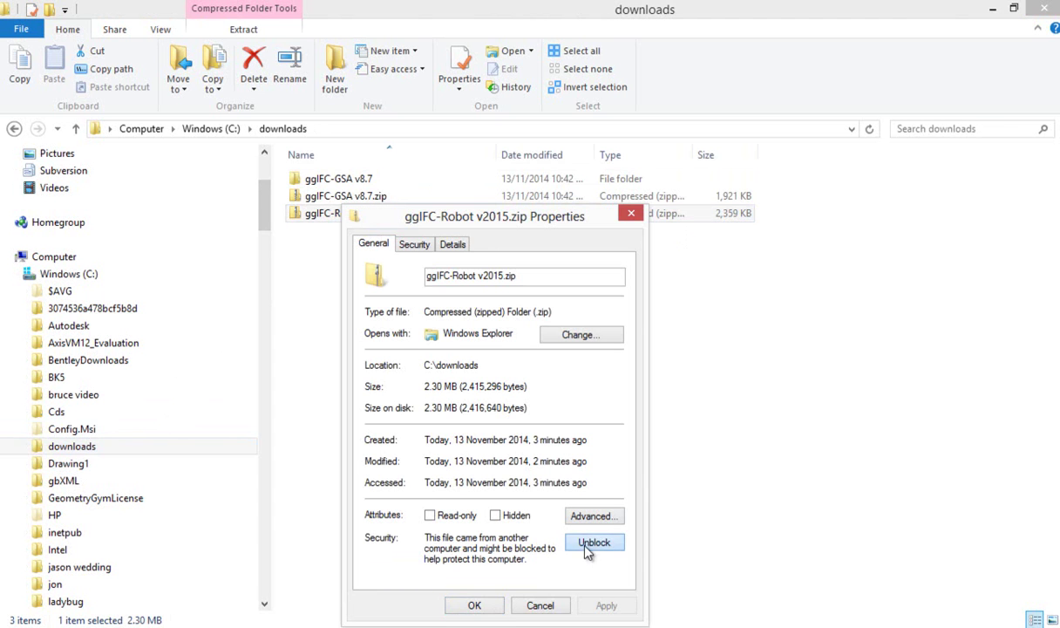
pyautogui.click(565, 527)
pyautogui.click(449, 575)
# Step: Extract ggIFC-Robot v2015.zip and open the resulting folder with ggRobotIFC.exe
pyautogui.doubleClick(318, 213)
pyautogui.moveTo(366, 255); pyautogui.dragTo(333, 201)
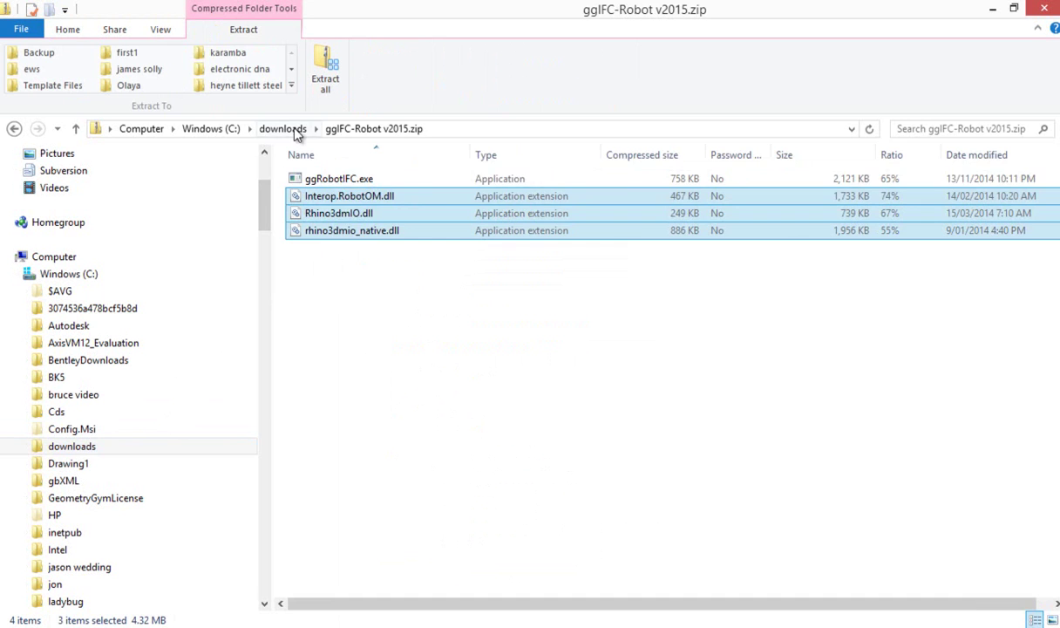
pyautogui.click(283, 128)
pyautogui.rightClick(340, 224)
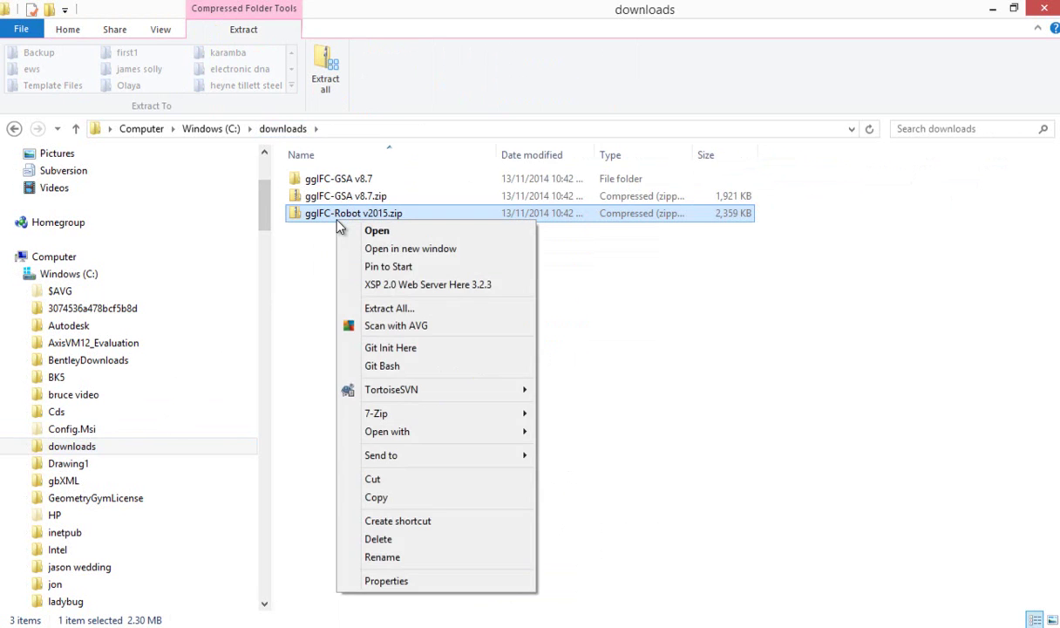
pyautogui.click(375, 309)
pyautogui.click(683, 483)
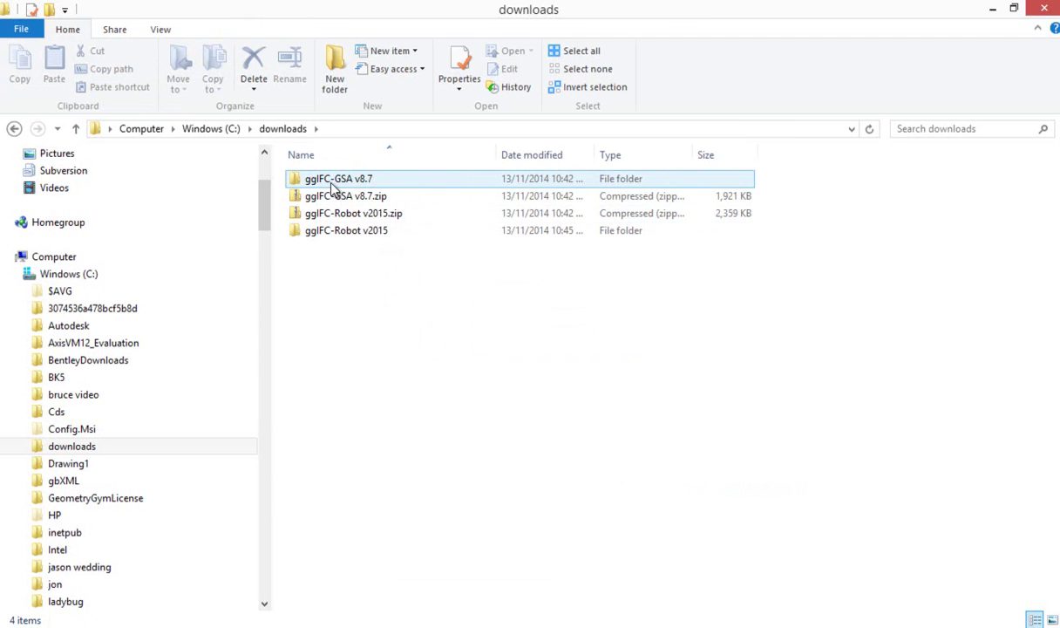
pyautogui.doubleClick(312, 232)
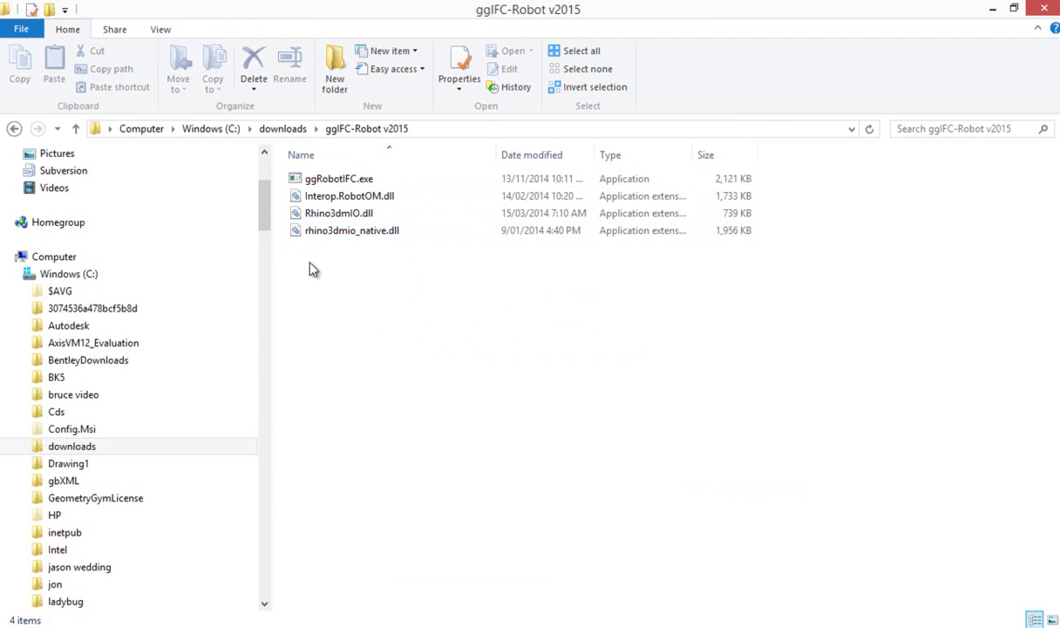
# Step: Run ggRobotIFC.exe and import truss.ifc into Autodesk Robot via IFC to Robot
pyautogui.click(332, 181)
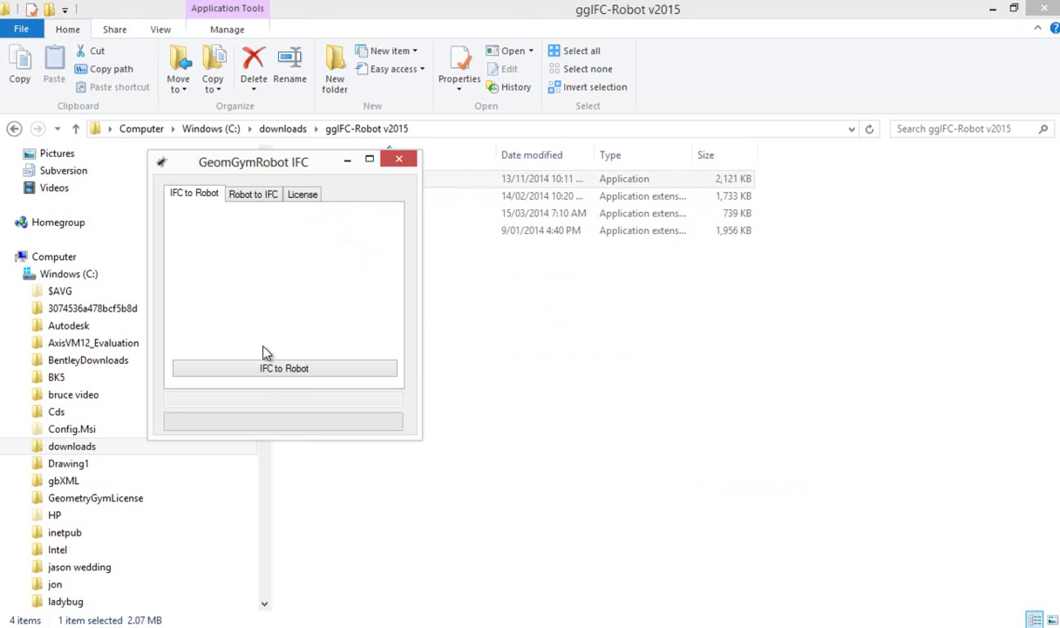
pyautogui.click(271, 368)
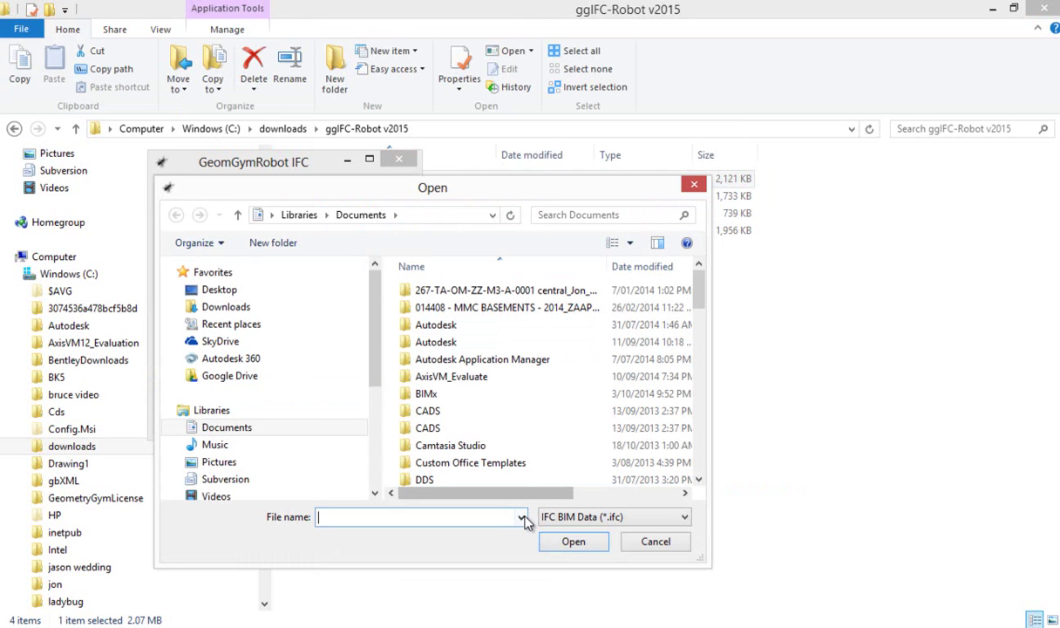
pyautogui.click(521, 517)
pyautogui.click(476, 302)
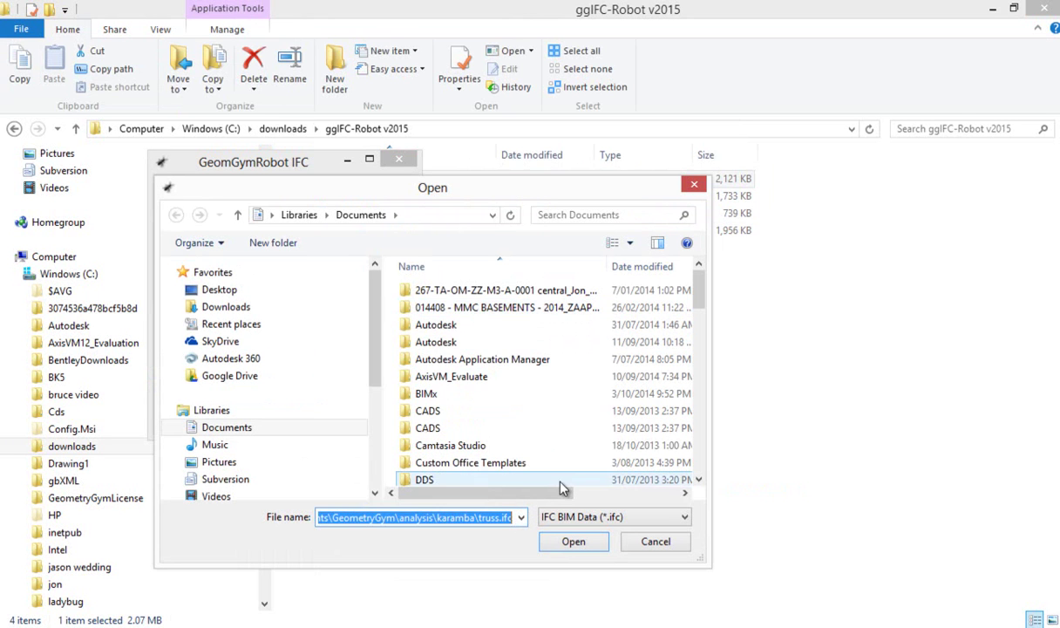
pyautogui.click(573, 542)
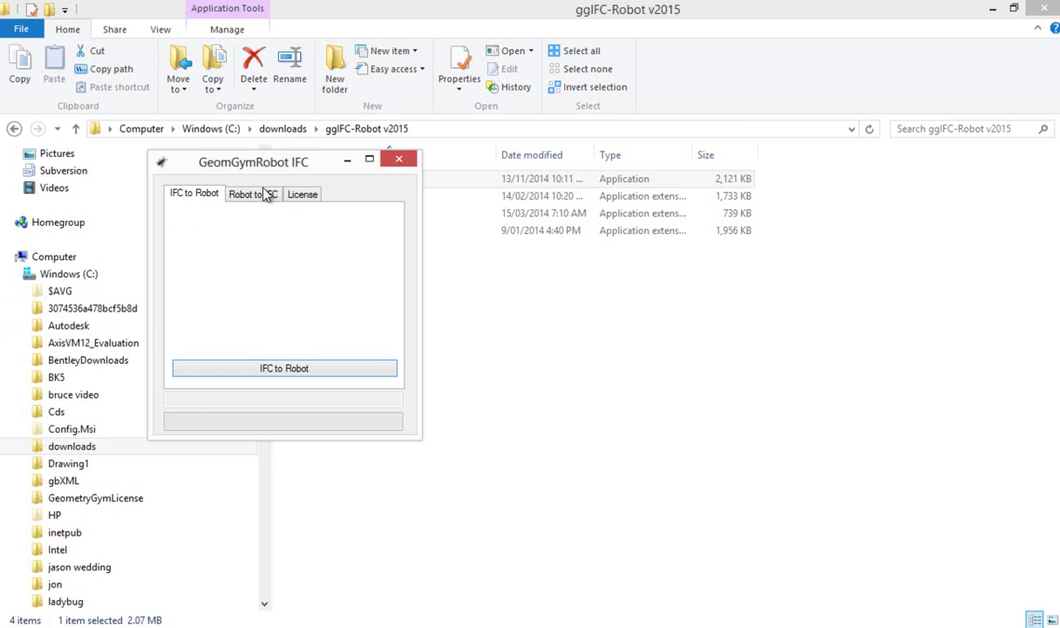
pyautogui.moveTo(279, 171); pyautogui.dragTo(310, 162)
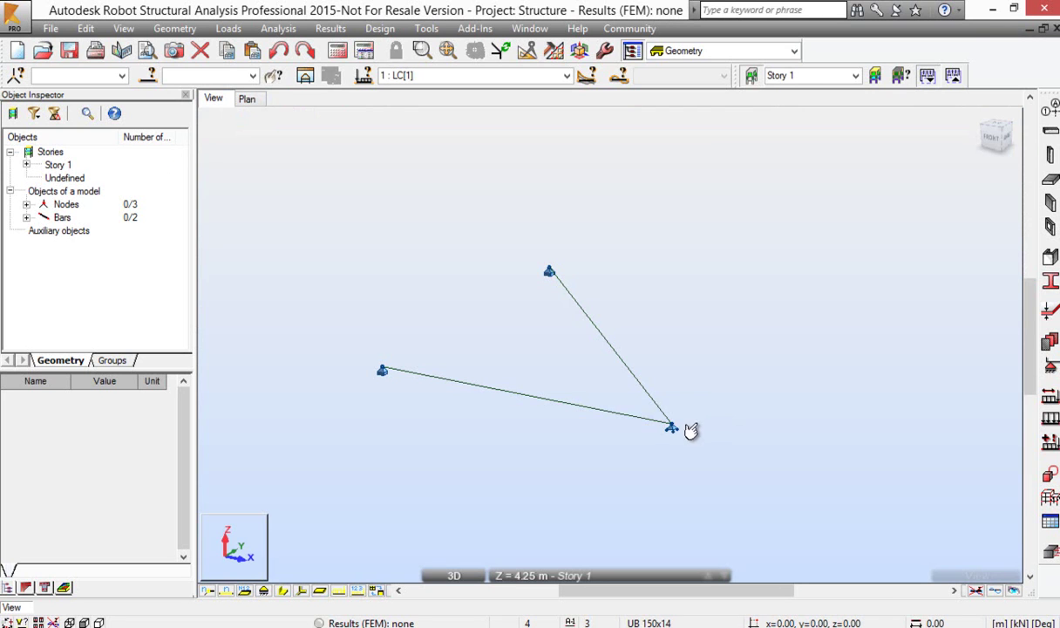
# Step: Run the Robot calculation on the truss and show its deformed shape, Max=5 for LC[1]
pyautogui.scroll(3, 623, 427)
pyautogui.scroll(-1, 698, 430)
pyautogui.scroll(-1, 717, 430)
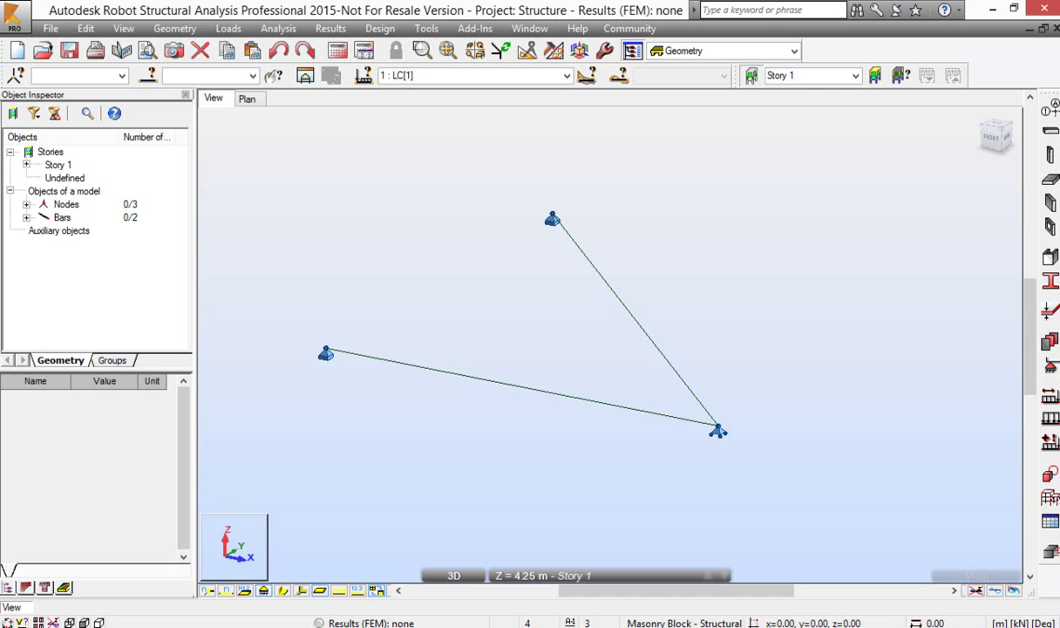
pyautogui.click(285, 593)
pyautogui.click(284, 592)
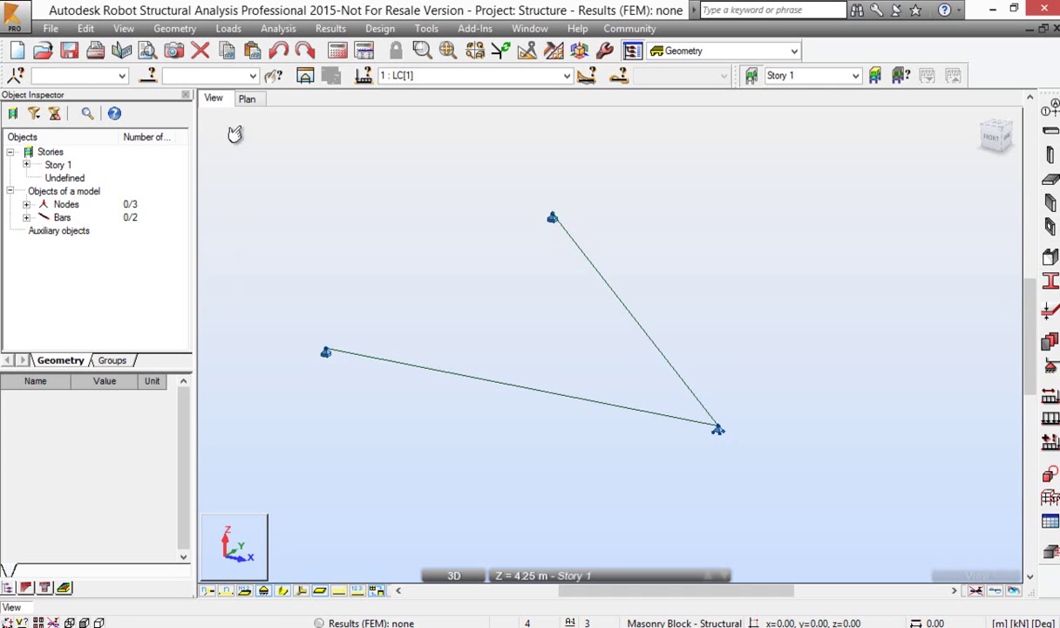
pyautogui.click(337, 50)
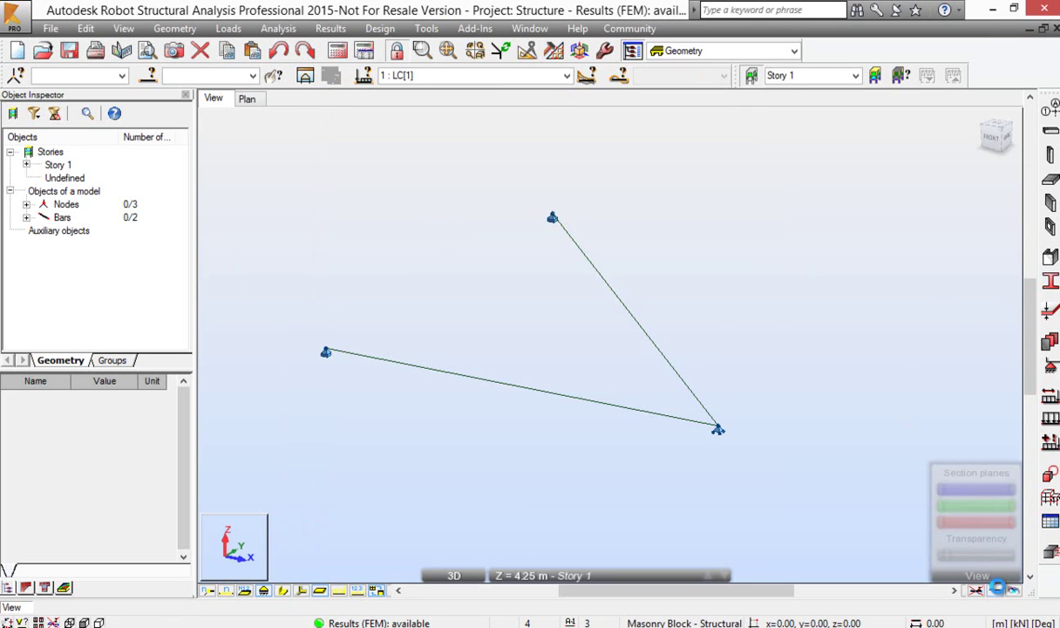
pyautogui.click(996, 590)
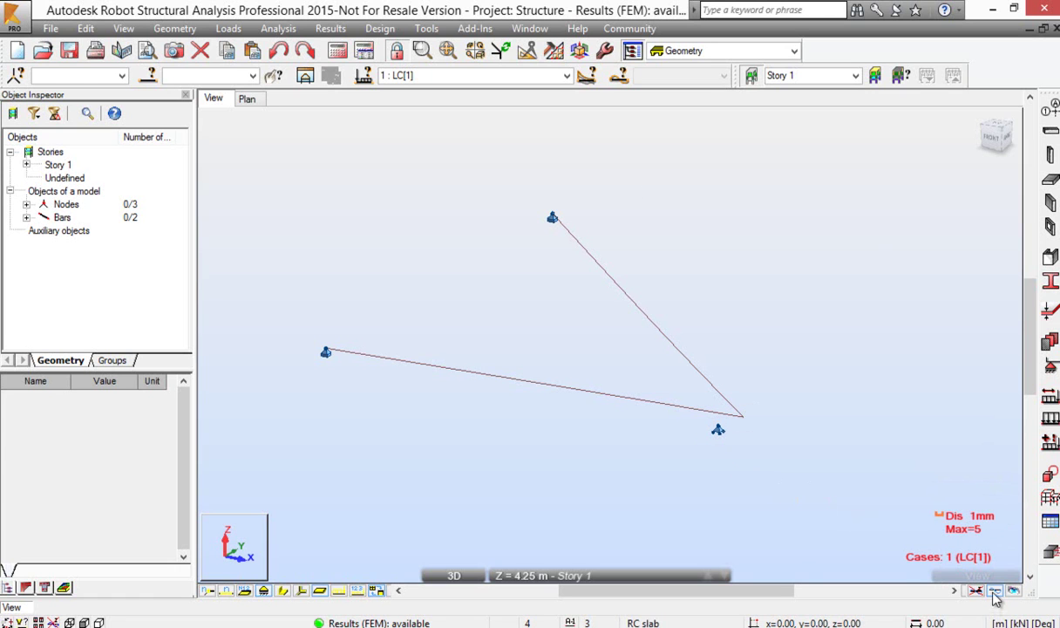
# Step: Draw the axial Fx force diagram on both truss bars
pyautogui.click(332, 28)
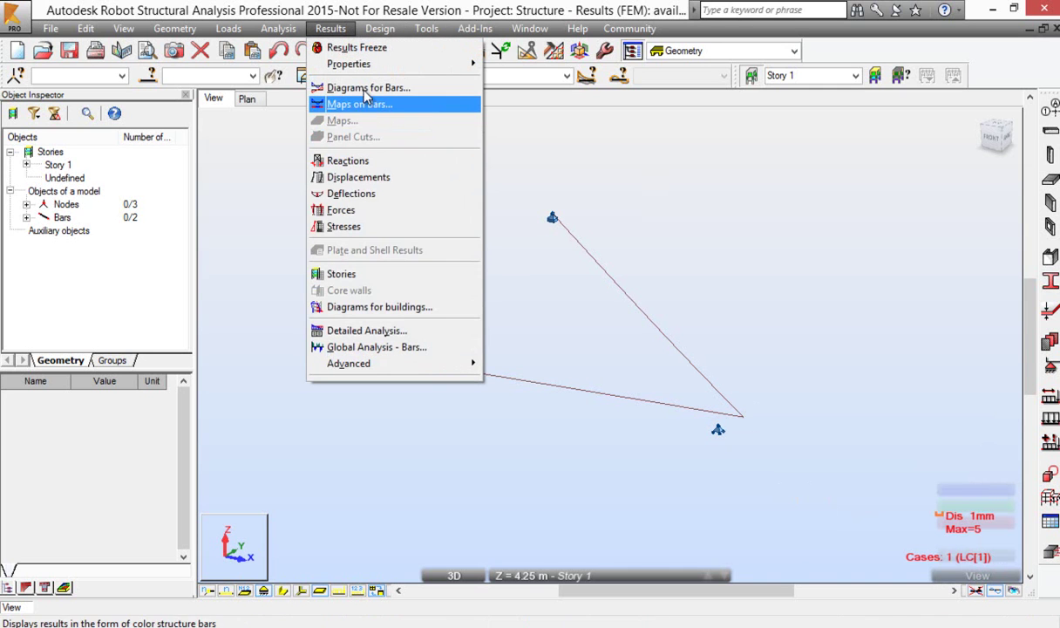
pyautogui.click(365, 91)
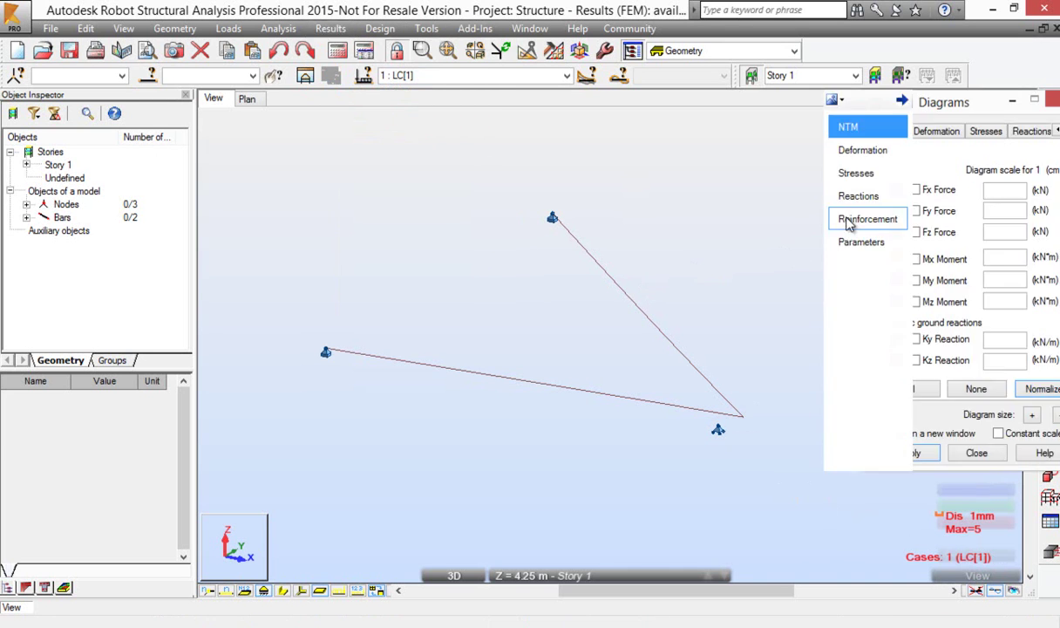
pyautogui.click(914, 189)
pyautogui.click(909, 453)
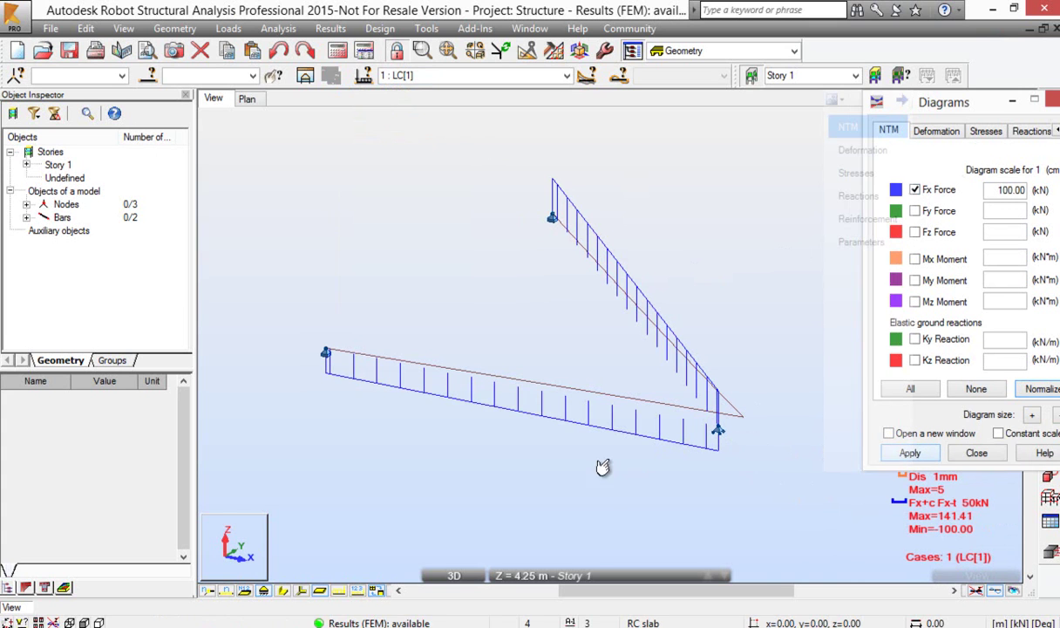
pyautogui.moveTo(503, 229); pyautogui.dragTo(627, 414)
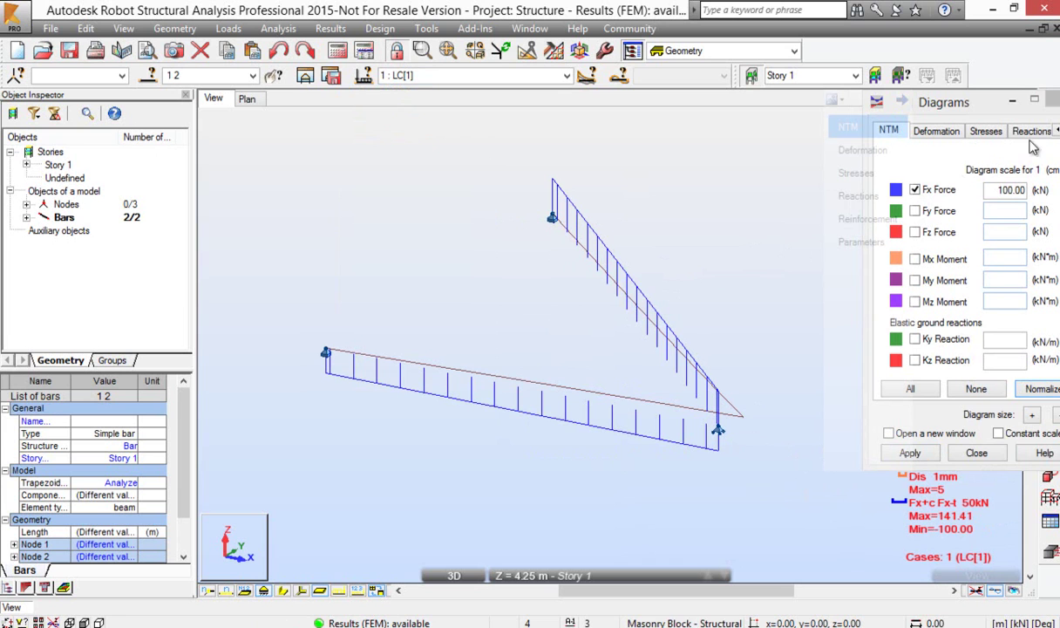
# Step: Label the Fx diagrams with their values, -100.00 and 141.41 kN
pyautogui.moveTo(989, 103); pyautogui.dragTo(905, 94)
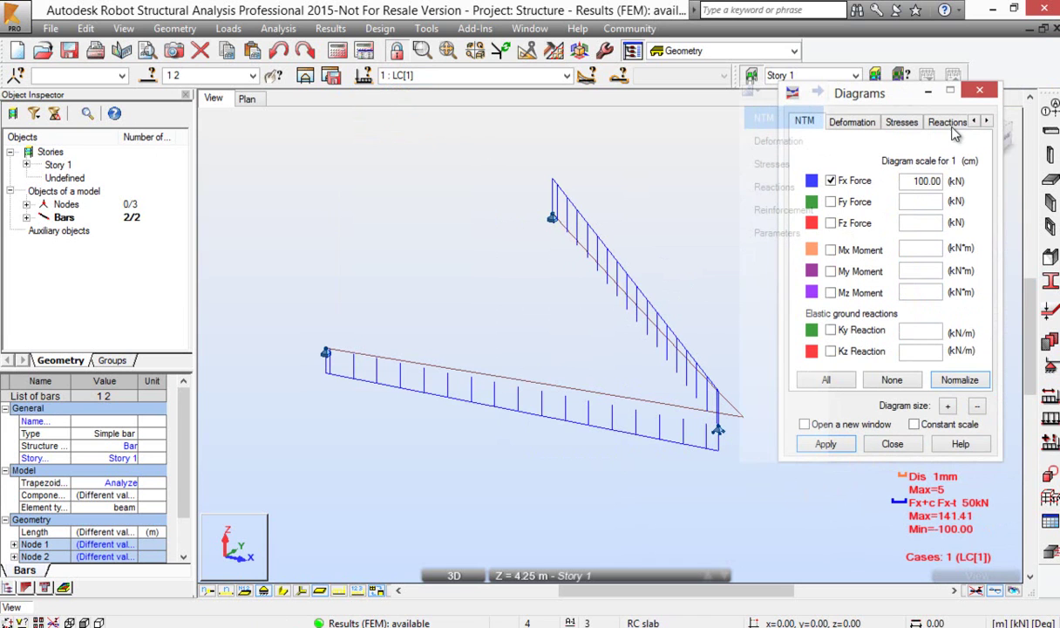
pyautogui.click(986, 121)
pyautogui.click(986, 121)
pyautogui.click(987, 121)
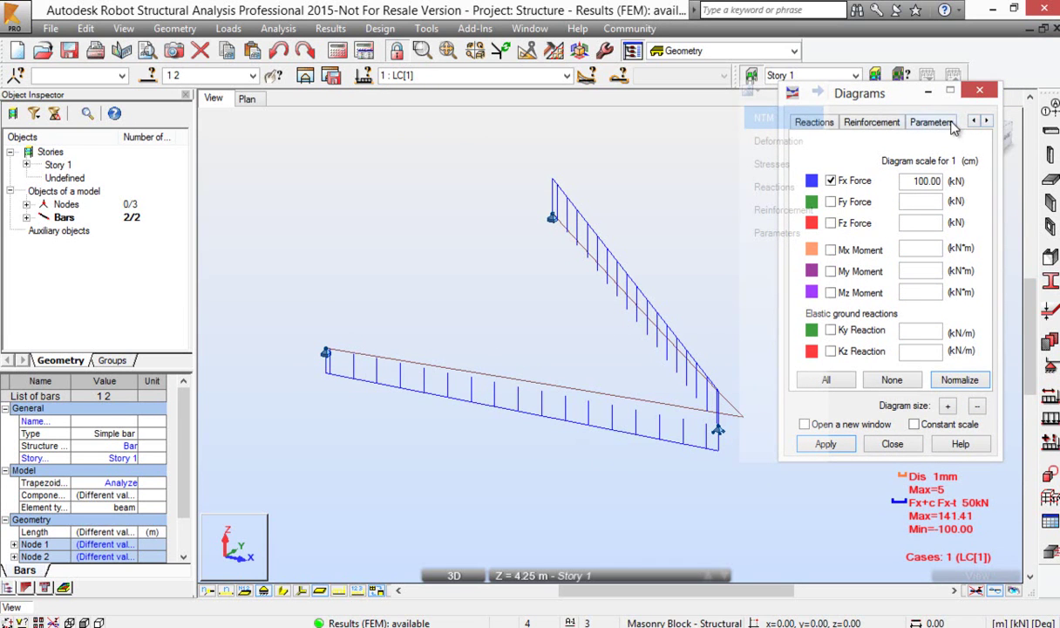
pyautogui.click(931, 122)
pyautogui.click(863, 196)
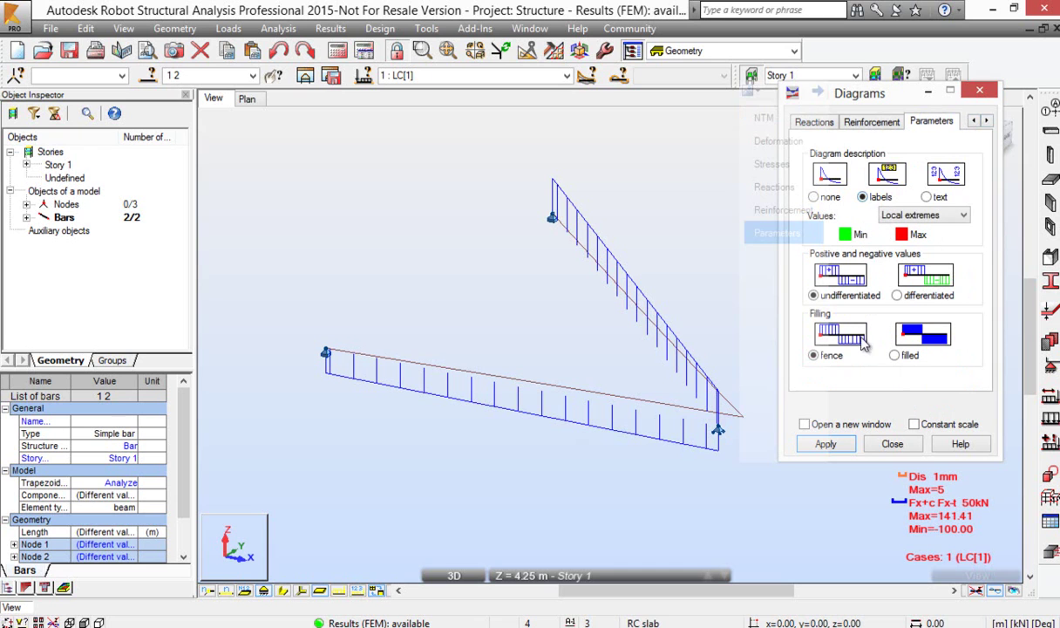
pyautogui.click(825, 444)
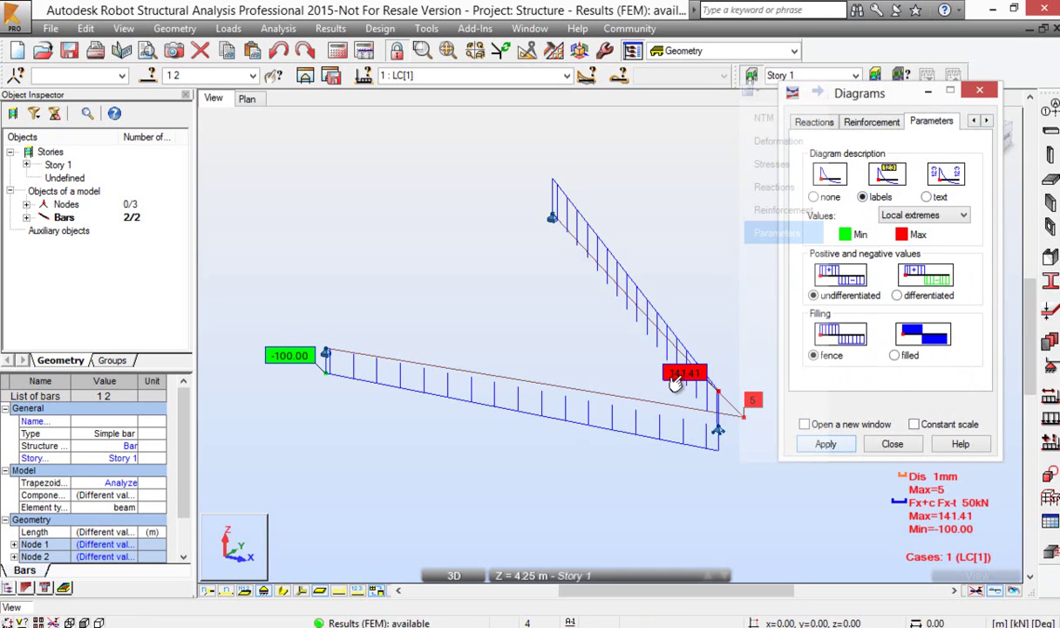
pyautogui.click(418, 310)
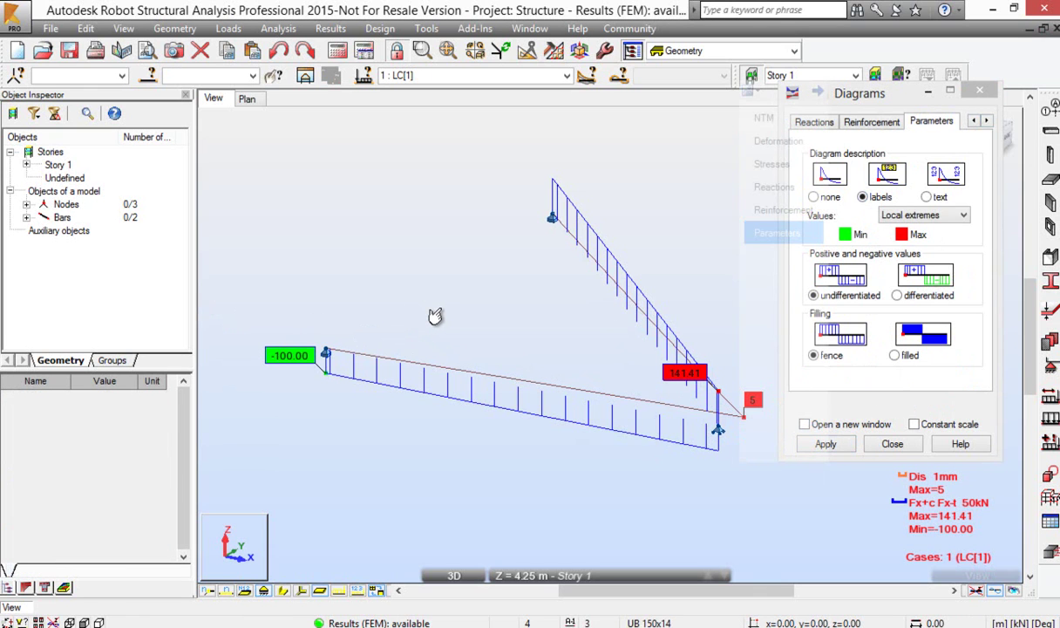